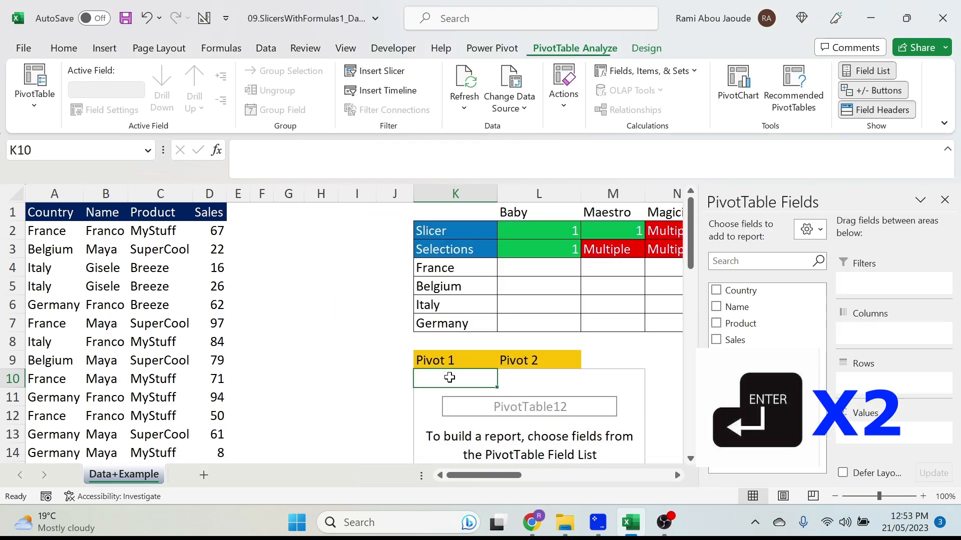
Add the Name field to the rows of Pivot 1 and turn grand totals off for rows and columns.
{"action": "left_click_drag", "start_coordinate": [742, 312], "coordinate": [882, 378]}
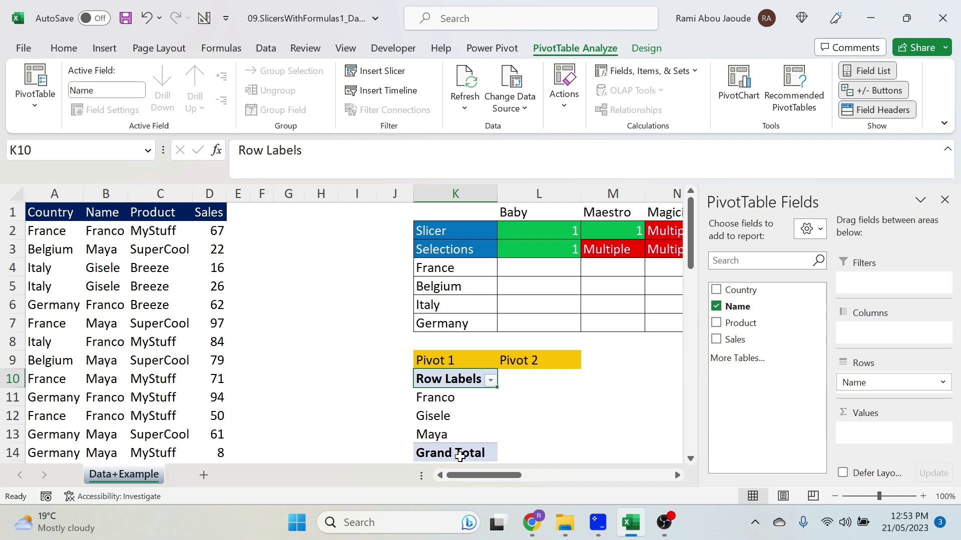
{"action": "left_click", "coordinate": [459, 455]}
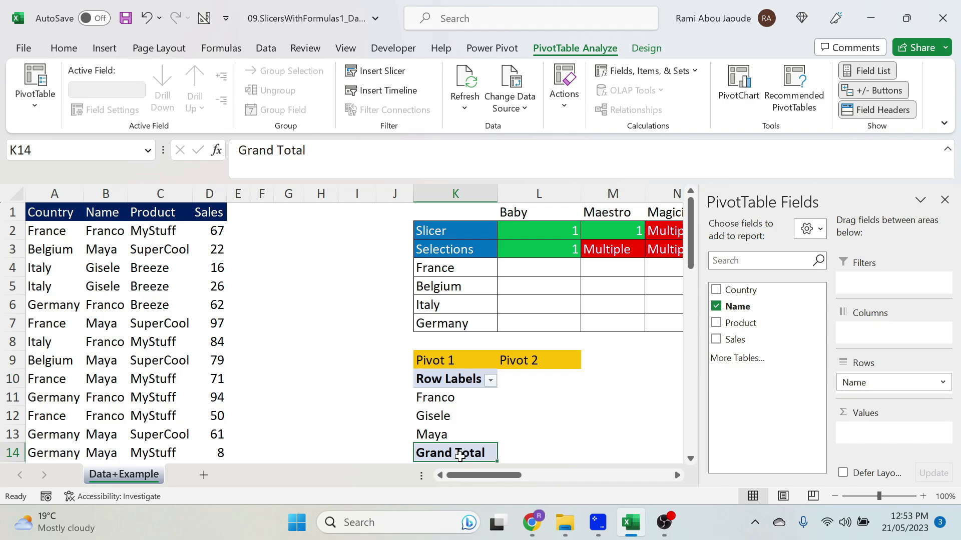
{"action": "left_click", "coordinate": [646, 48]}
{"action": "left_click", "coordinate": [80, 103]}
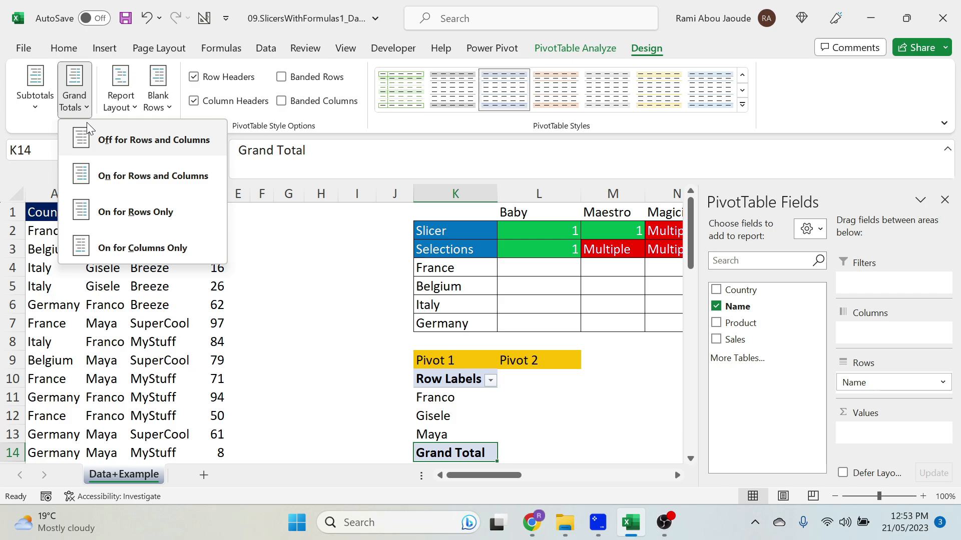
{"action": "left_click", "coordinate": [111, 143]}
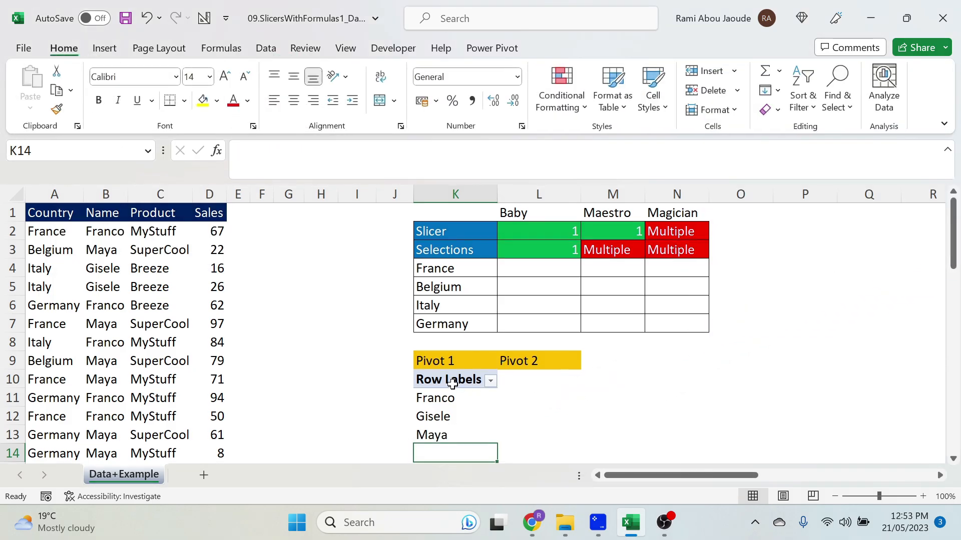
Copy the Pivot 1 table to L10 under Pivot 2 and replace its Name field with Product.
{"action": "left_click_drag", "start_coordinate": [452, 383], "coordinate": [462, 426]}
{"action": "key", "text": "ctrl+c"}
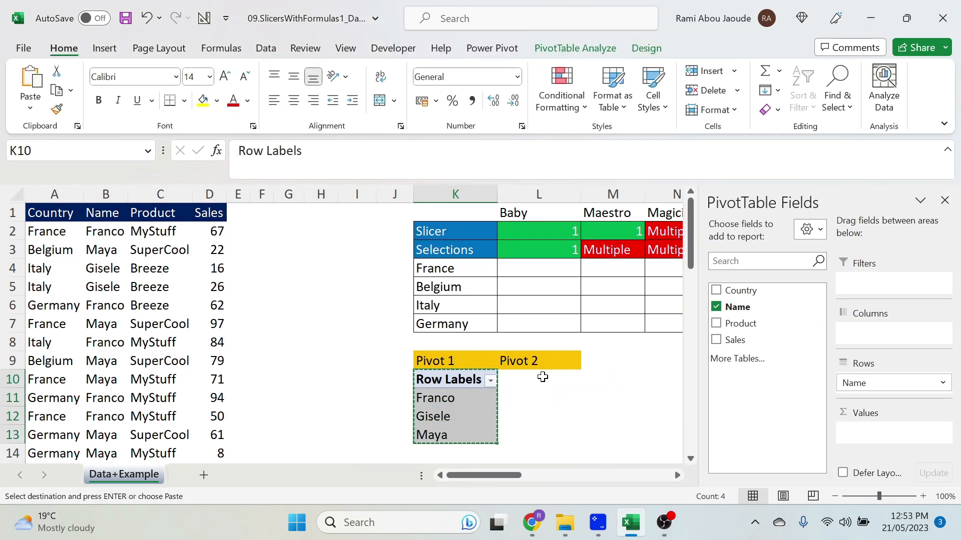
{"action": "left_click", "coordinate": [542, 379]}
{"action": "key", "text": "ctrl+v"}
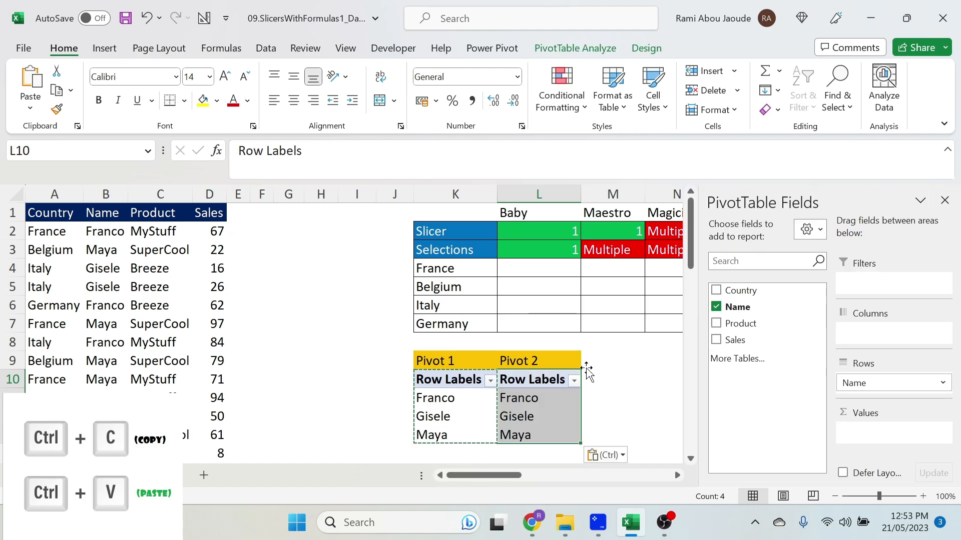
{"action": "left_click", "coordinate": [716, 306]}
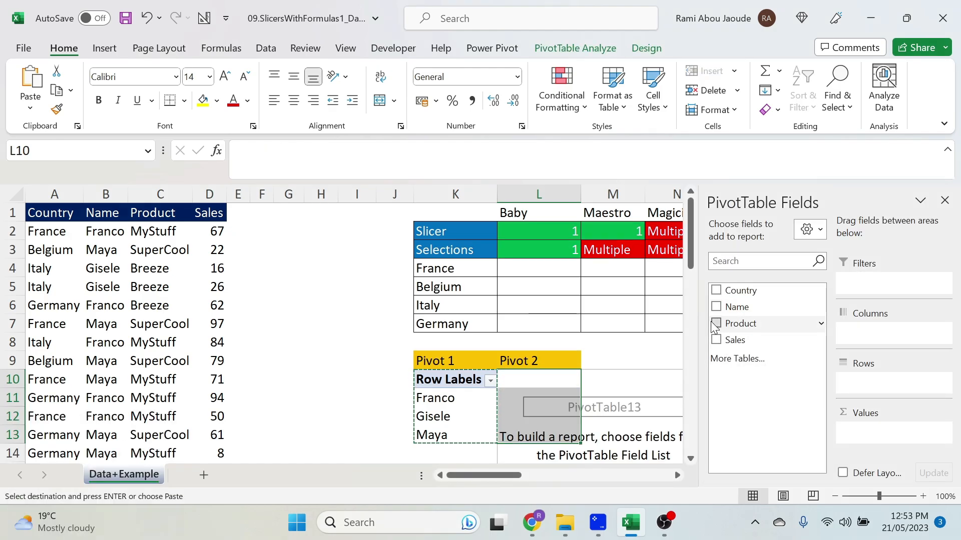
{"action": "left_click", "coordinate": [716, 323]}
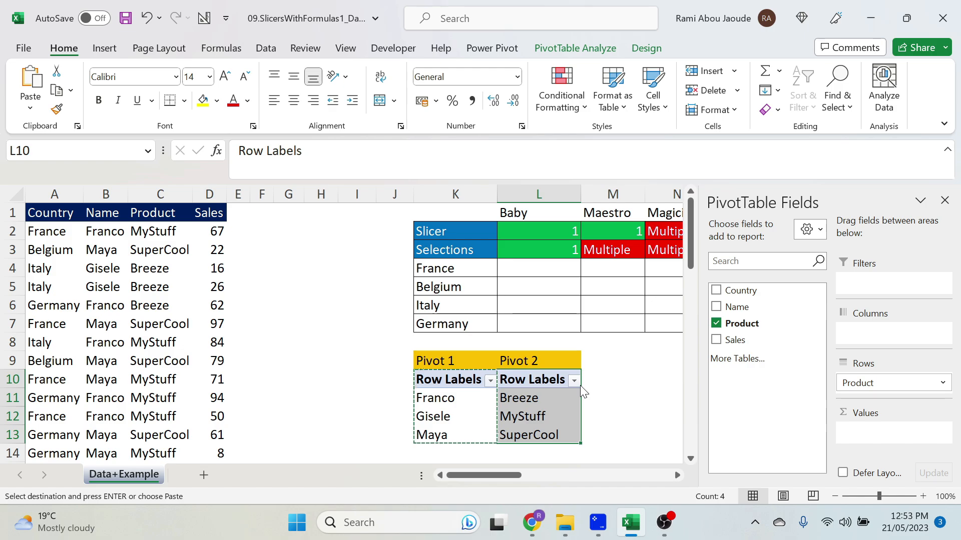
Add a Name slicer from Pivot 1, shorten it to fit its items, and place it beside the country summary table.
{"action": "left_click", "coordinate": [445, 397]}
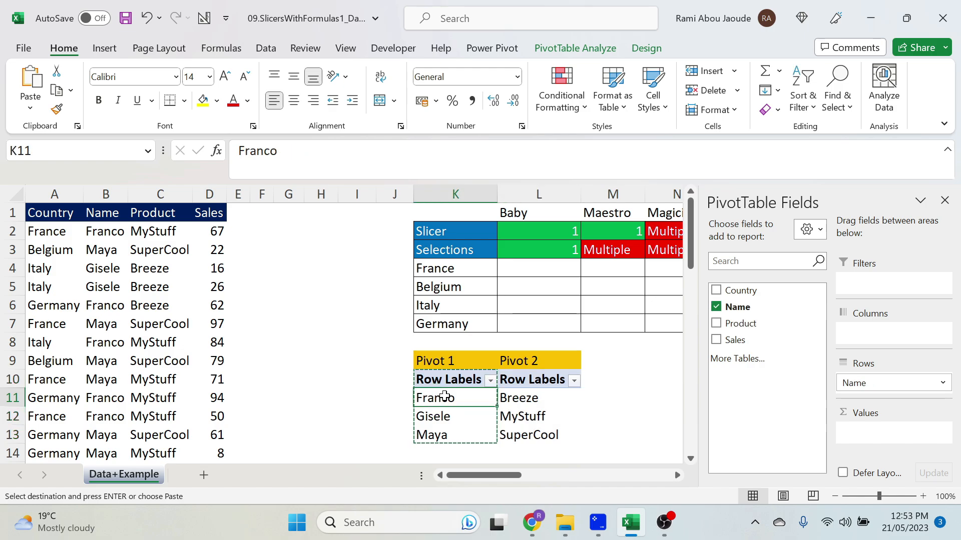
{"action": "right_click", "coordinate": [758, 307]}
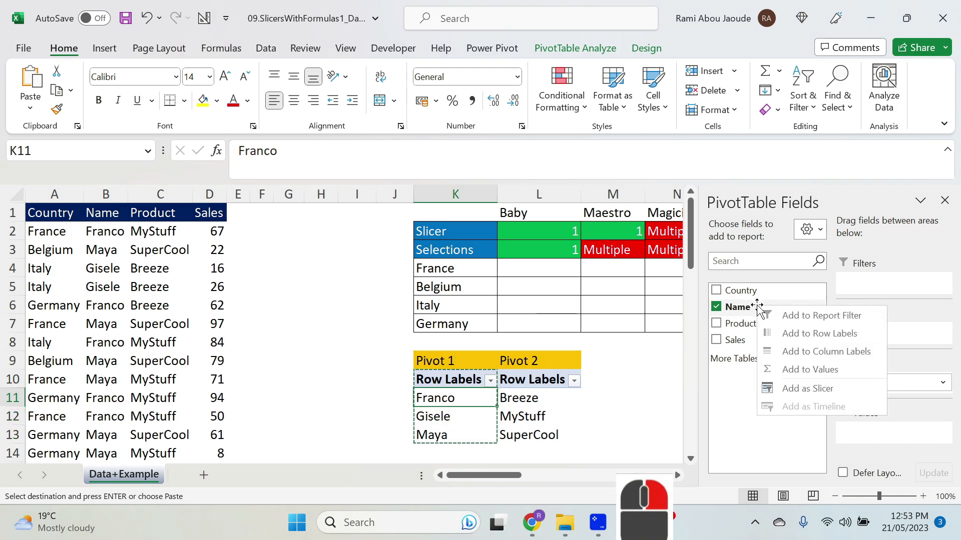
{"action": "left_click", "coordinate": [801, 389]}
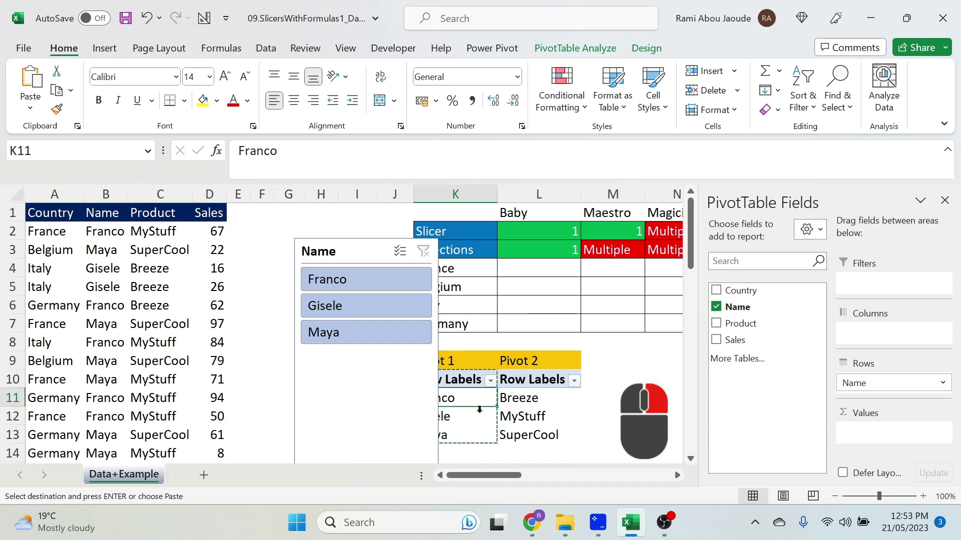
{"action": "left_click_drag", "start_coordinate": [404, 399], "coordinate": [384, 348]}
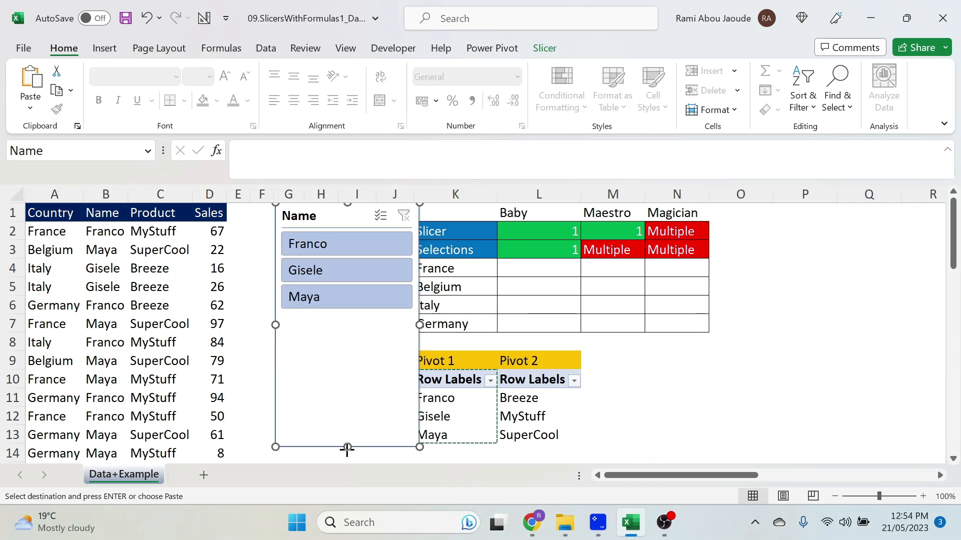
{"action": "left_click_drag", "start_coordinate": [346, 449], "coordinate": [352, 322]}
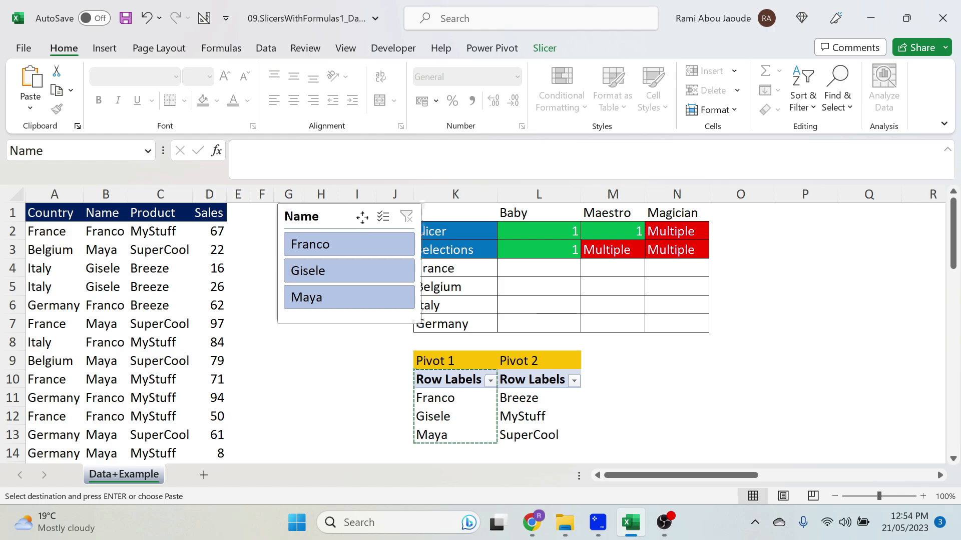
{"action": "left_click_drag", "start_coordinate": [362, 217], "coordinate": [798, 225]}
Add a Product slicer from Pivot 1, shorten it, and place it directly below the Name slicer.
{"action": "left_click", "coordinate": [430, 417]}
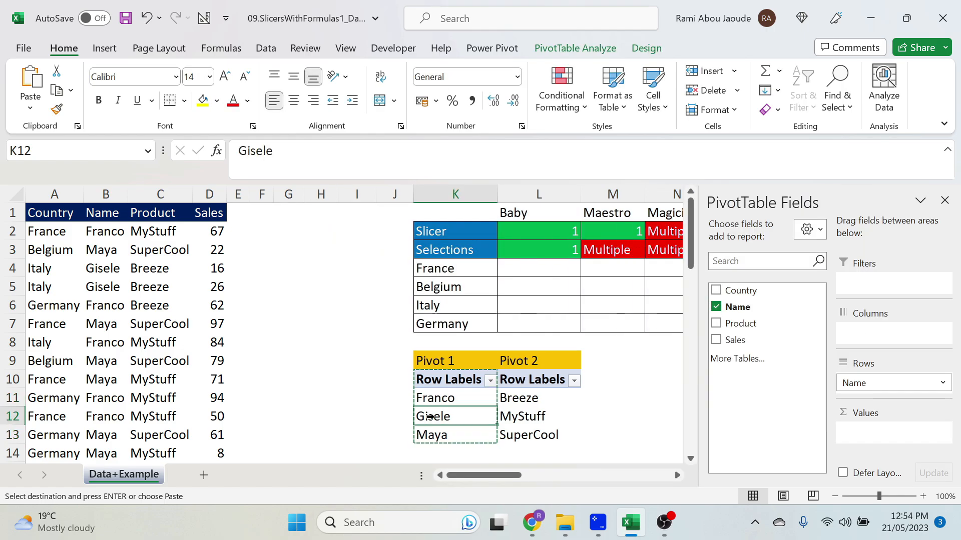
{"action": "right_click", "coordinate": [757, 325]}
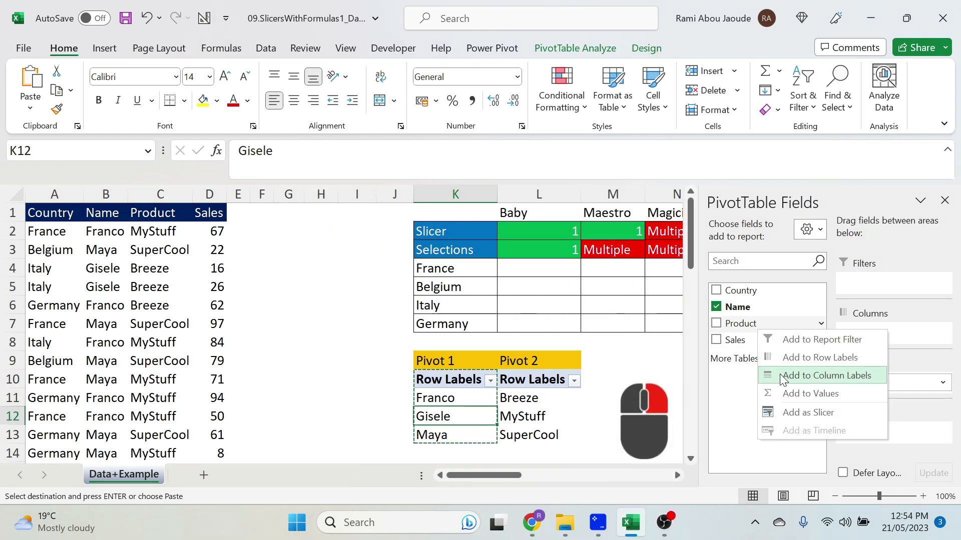
{"action": "left_click", "coordinate": [809, 413]}
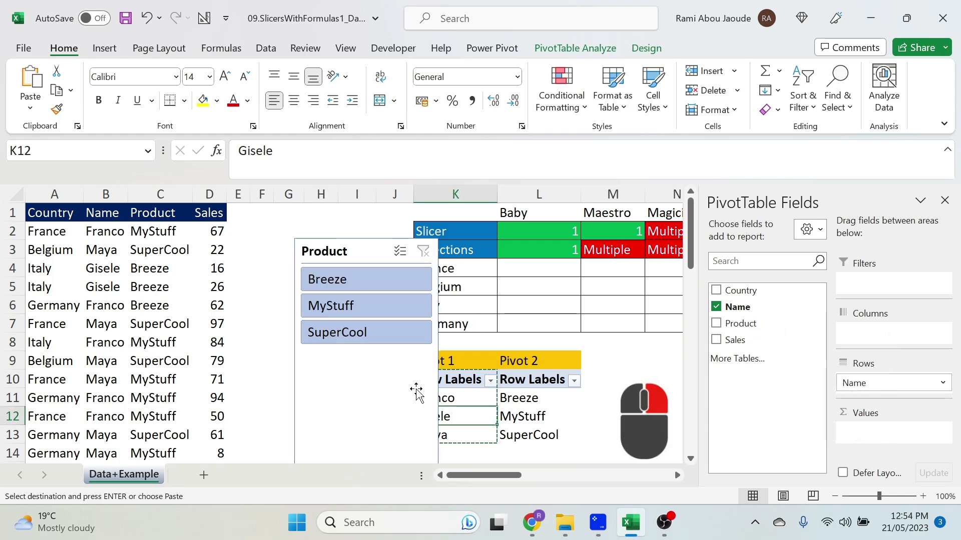
{"action": "left_click_drag", "start_coordinate": [414, 390], "coordinate": [356, 335]}
{"action": "left_click_drag", "start_coordinate": [318, 445], "coordinate": [323, 314]}
{"action": "left_click_drag", "start_coordinate": [300, 215], "coordinate": [764, 345]}
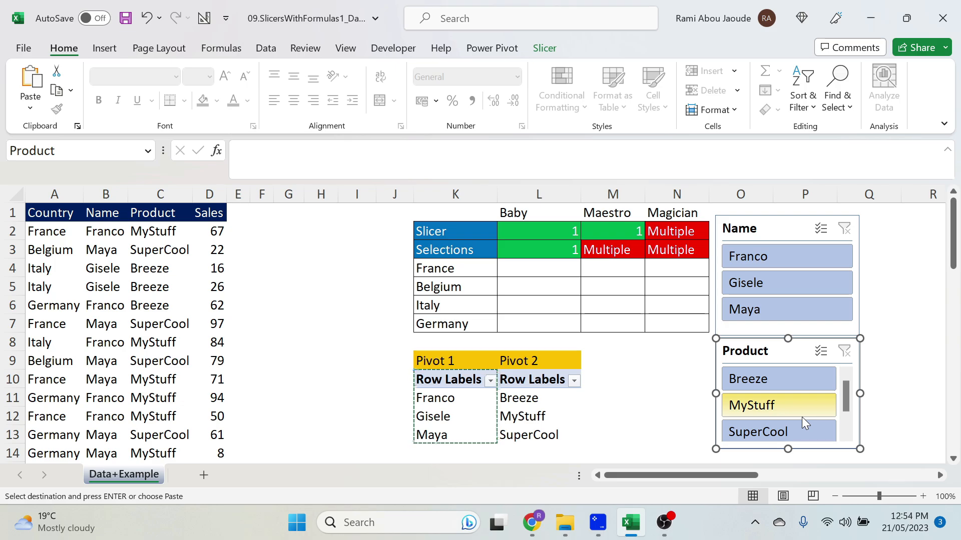
Filter the Product slicer to MyStuff and close the PivotTable field list.
{"action": "left_click", "coordinate": [777, 413]}
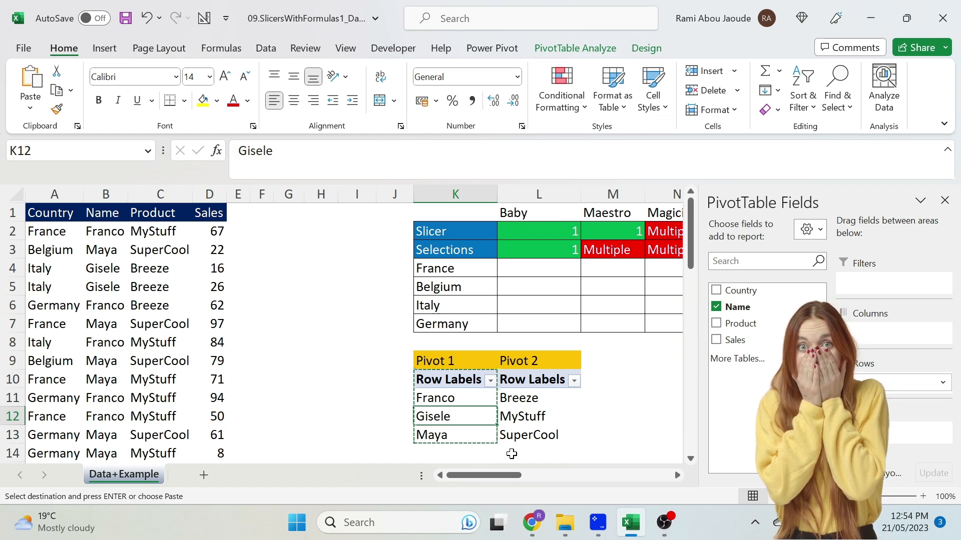
{"action": "left_click", "coordinate": [944, 200]}
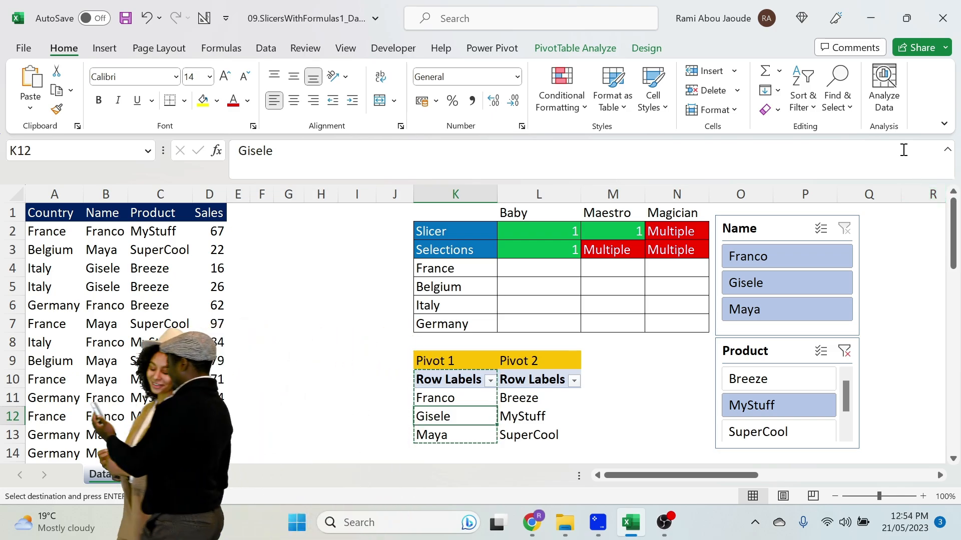
Connect the Name slicer to PivotTable13 in addition to PivotTable12.
{"action": "right_click", "coordinate": [771, 220]}
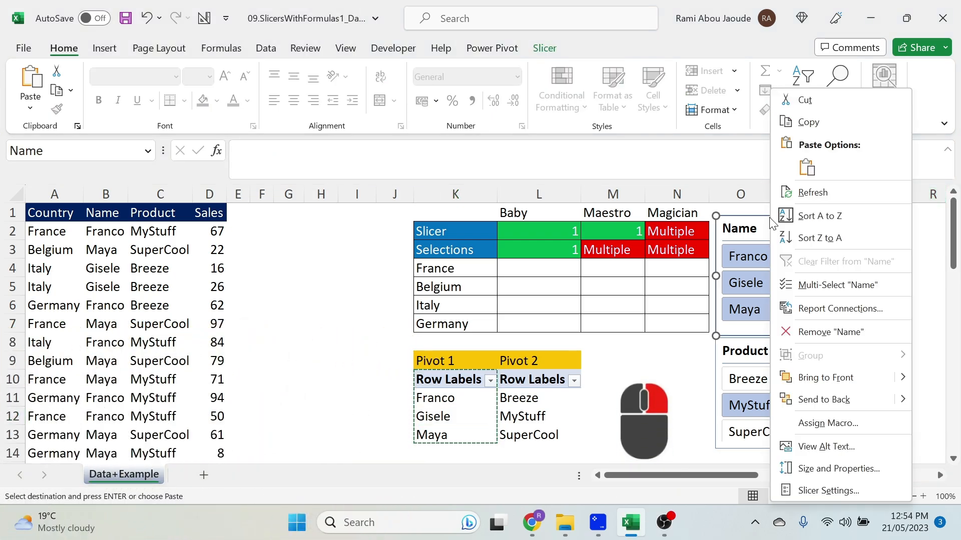
{"action": "left_click", "coordinate": [796, 308]}
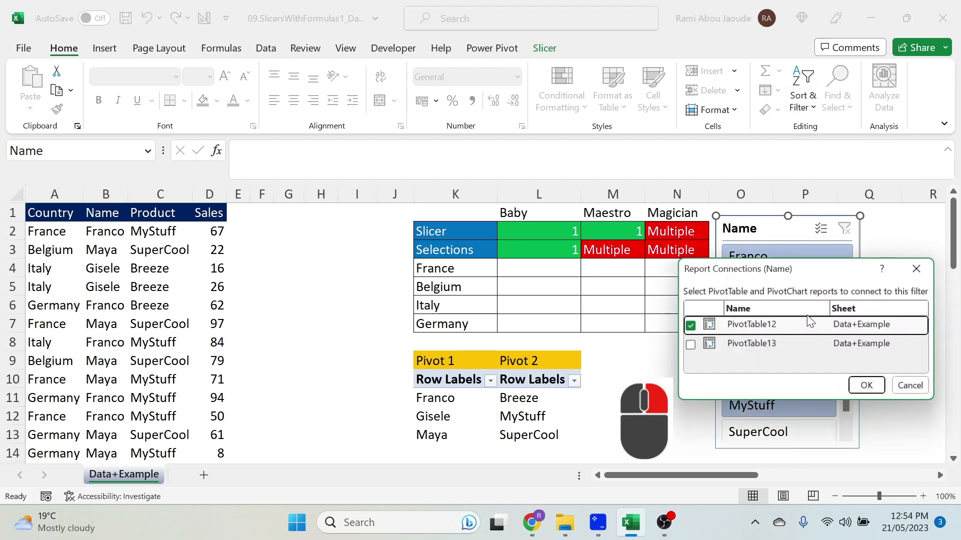
{"action": "left_click", "coordinate": [690, 346]}
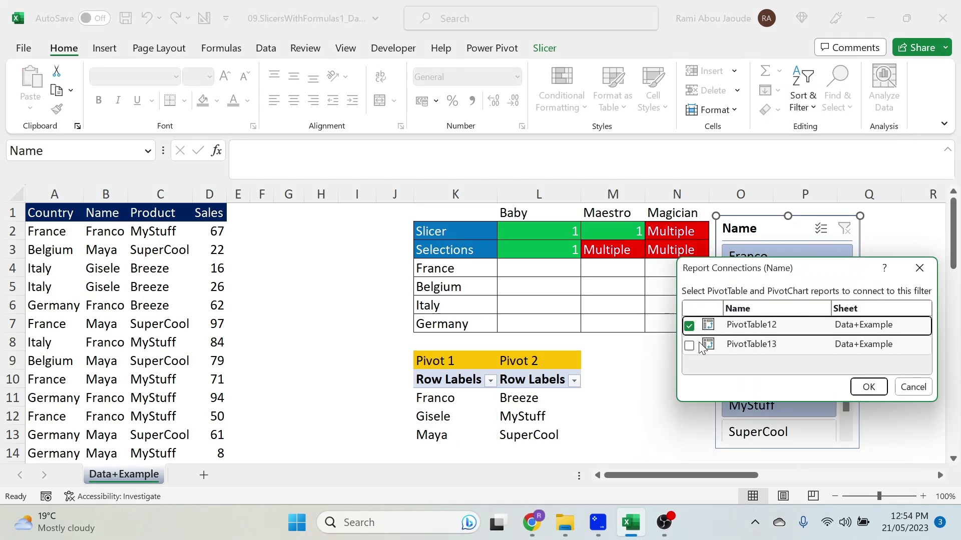
{"action": "left_click", "coordinate": [869, 387]}
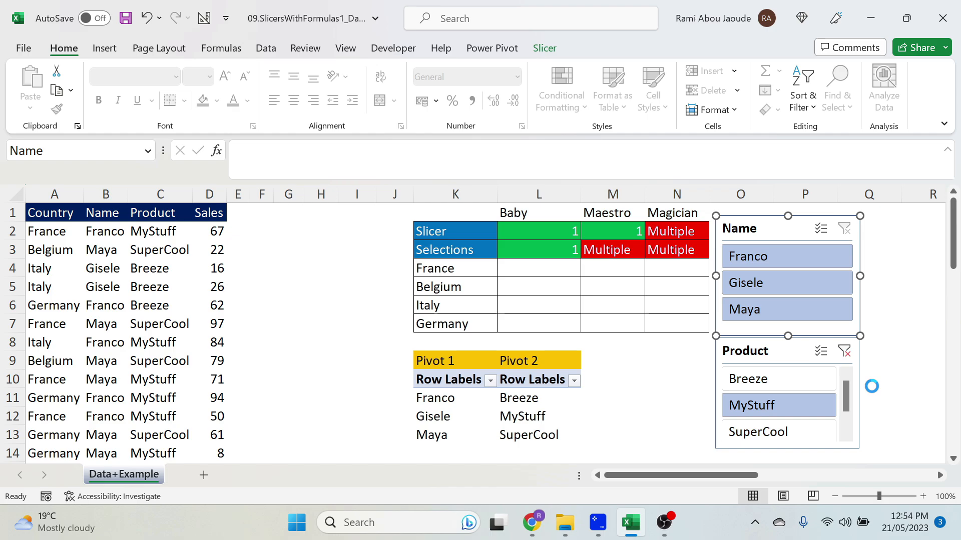
Connect the Product slicer to PivotTable13 in addition to PivotTable12.
{"action": "left_click", "coordinate": [795, 350]}
{"action": "right_click", "coordinate": [798, 351]}
{"action": "left_click", "coordinate": [843, 315]}
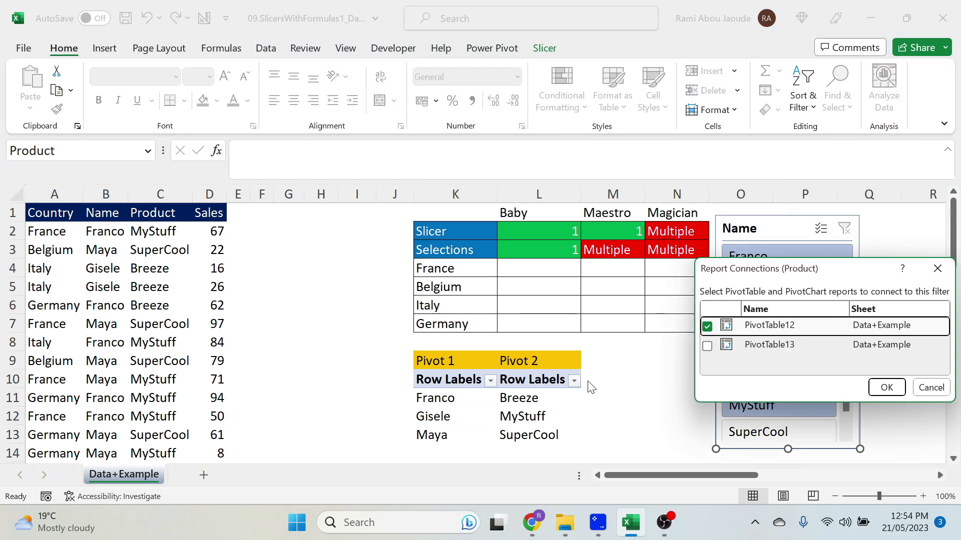
{"action": "left_click", "coordinate": [708, 347]}
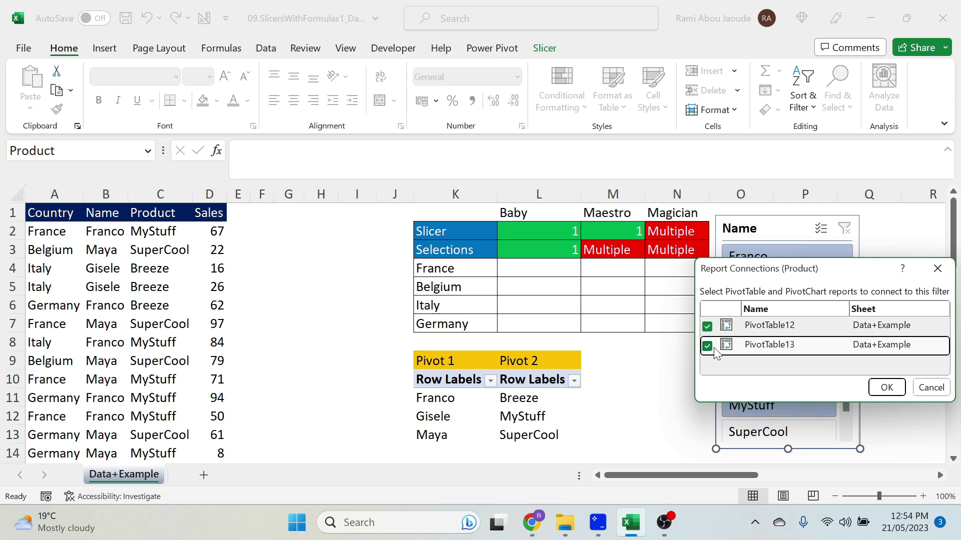
{"action": "left_click", "coordinate": [885, 387]}
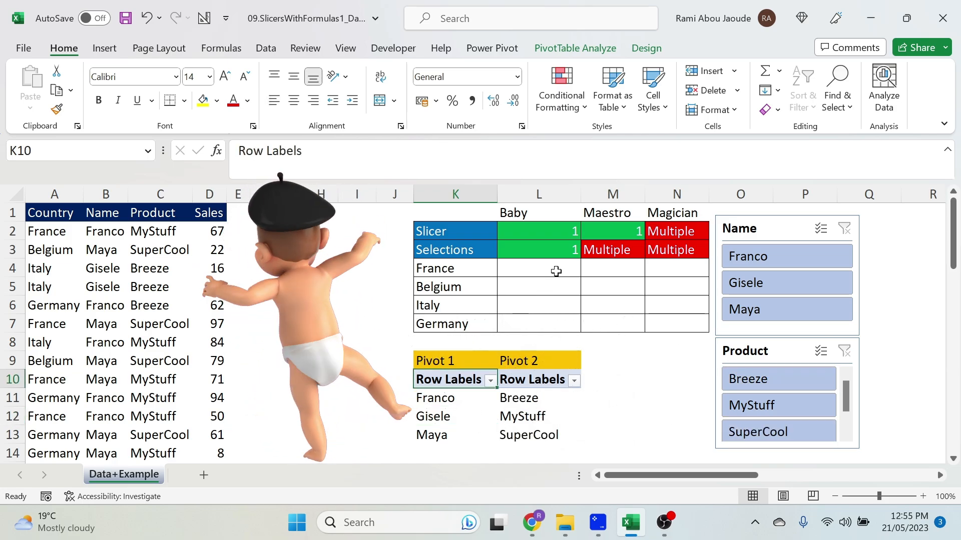
Filter the Name slicer to each of its three entries in turn, leaving the last one selected.
{"action": "left_click_drag", "start_coordinate": [490, 266], "coordinate": [551, 268]}
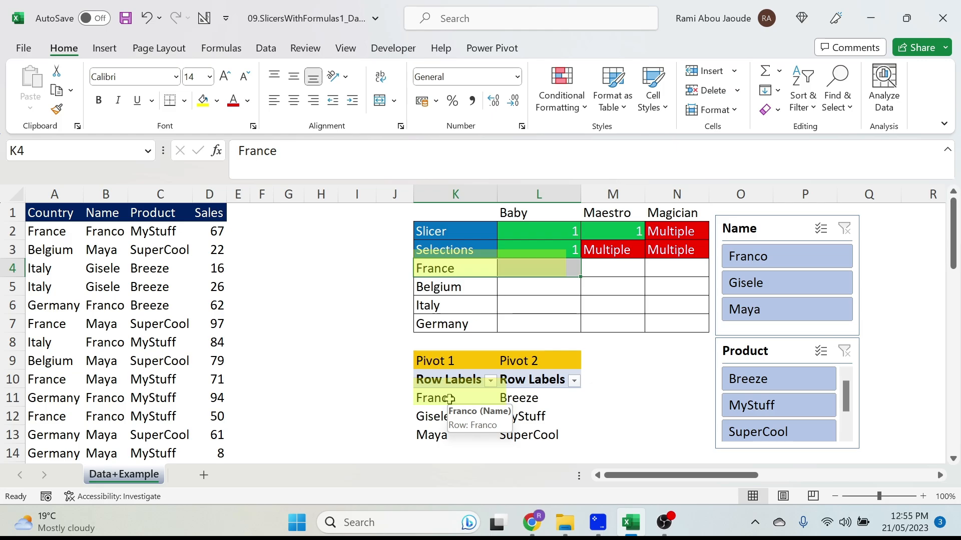
{"action": "left_click", "coordinate": [745, 269]}
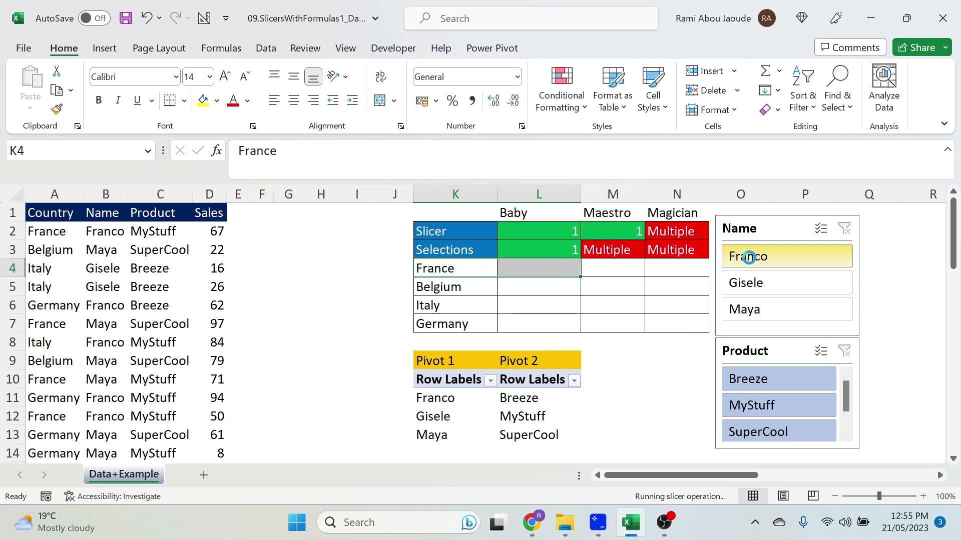
{"action": "left_click", "coordinate": [755, 283]}
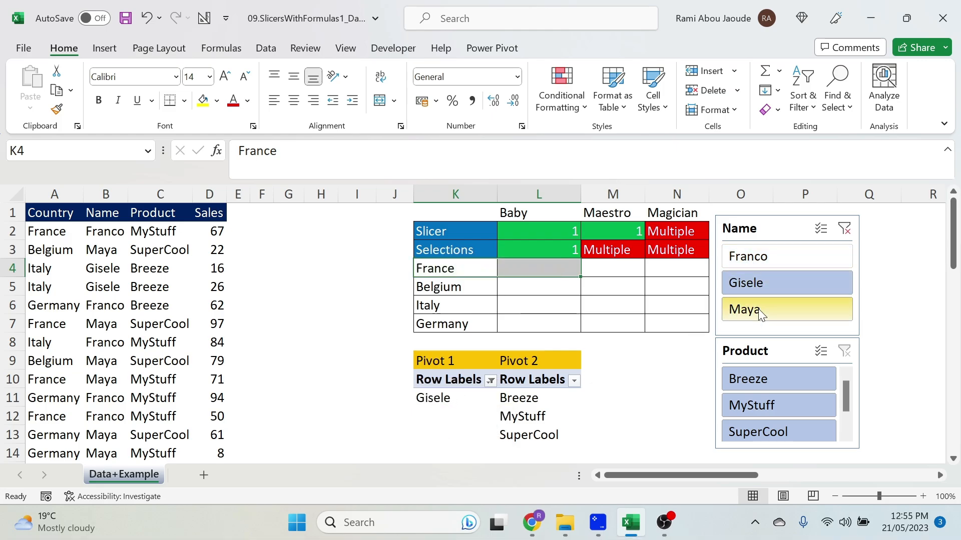
{"action": "left_click", "coordinate": [757, 309]}
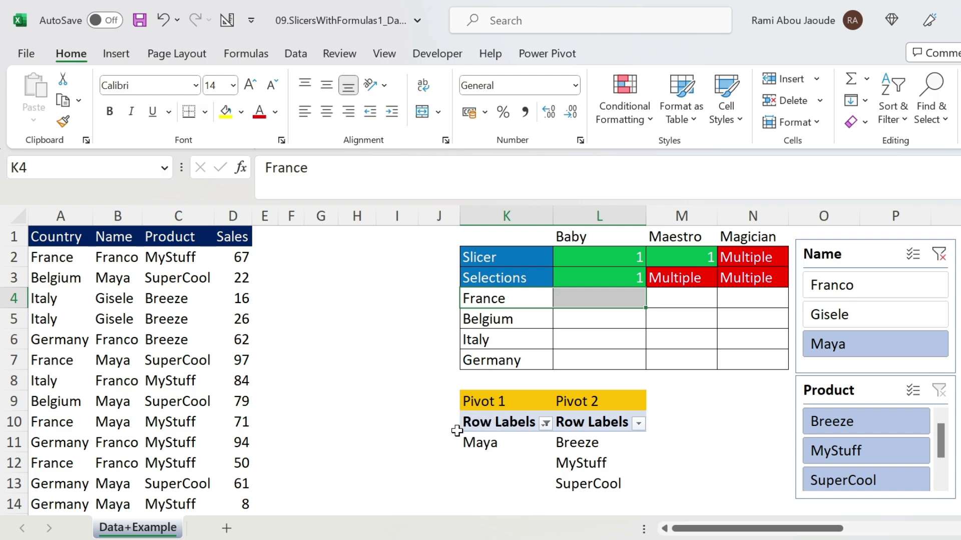
Start a SUMIFS formula in L4 with the Sales values $D$2:$D$50 as the absolute sum range.
{"action": "left_click", "coordinate": [595, 305]}
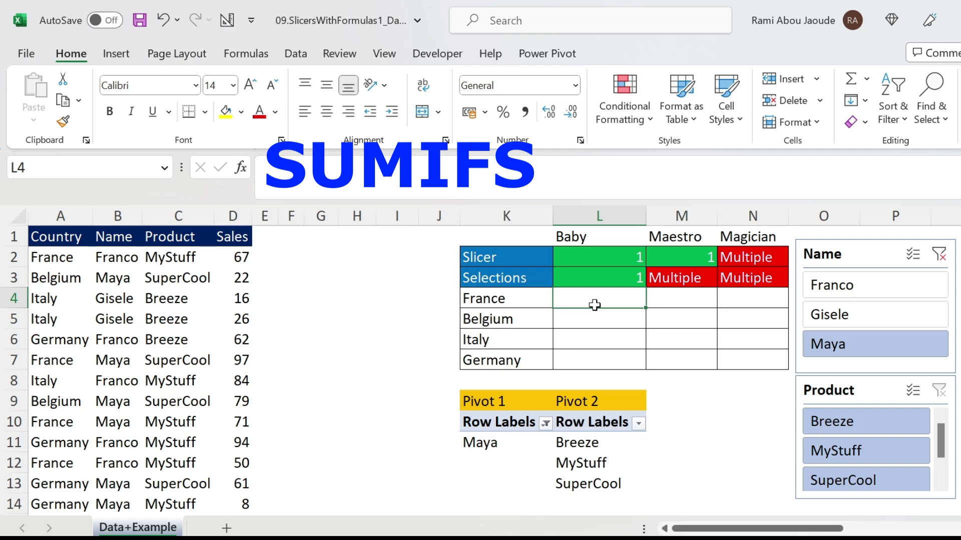
{"action": "left_click", "coordinate": [323, 165]}
{"action": "type", "text": "=sumifs("}
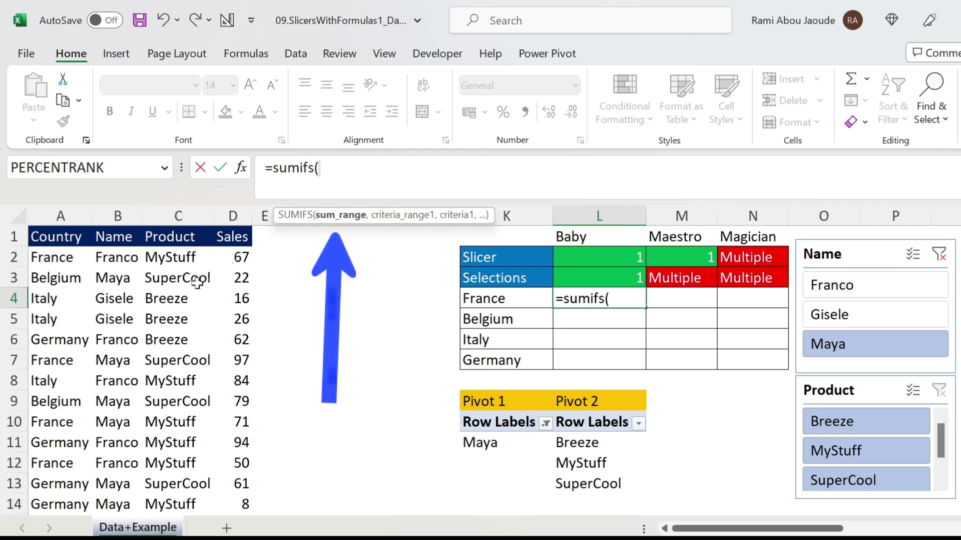
{"action": "left_click", "coordinate": [231, 258]}
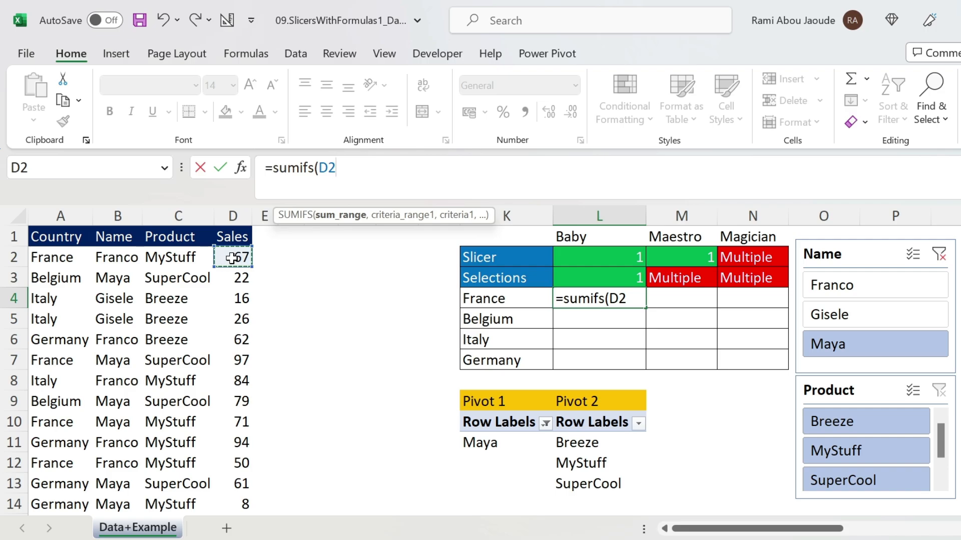
{"action": "key", "text": "ctrl+shift+Down"}
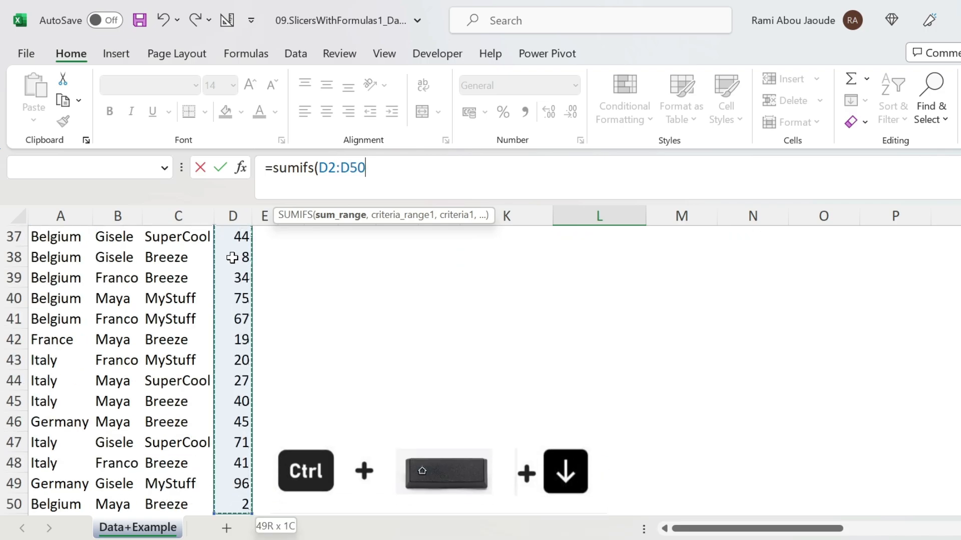
{"action": "key", "text": "F4"}
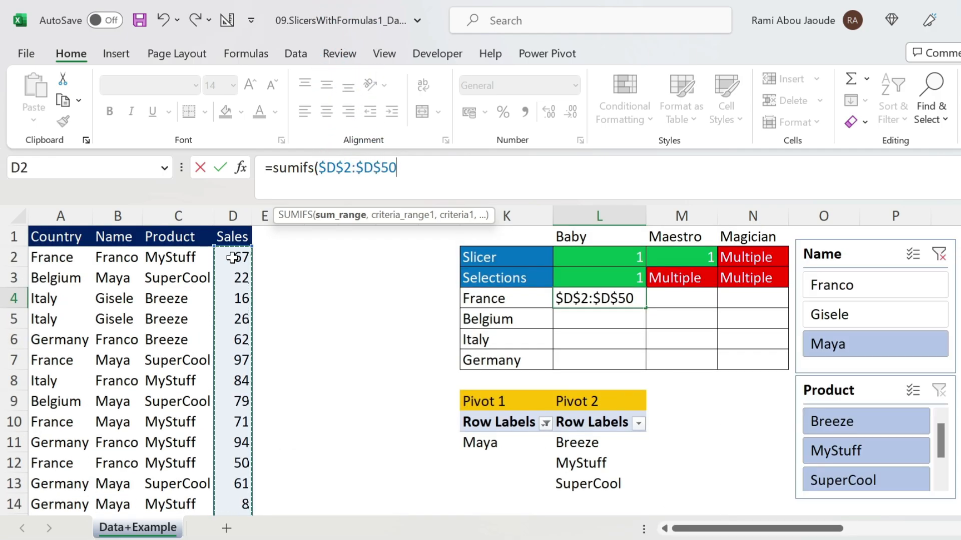
{"action": "type", "text": ","}
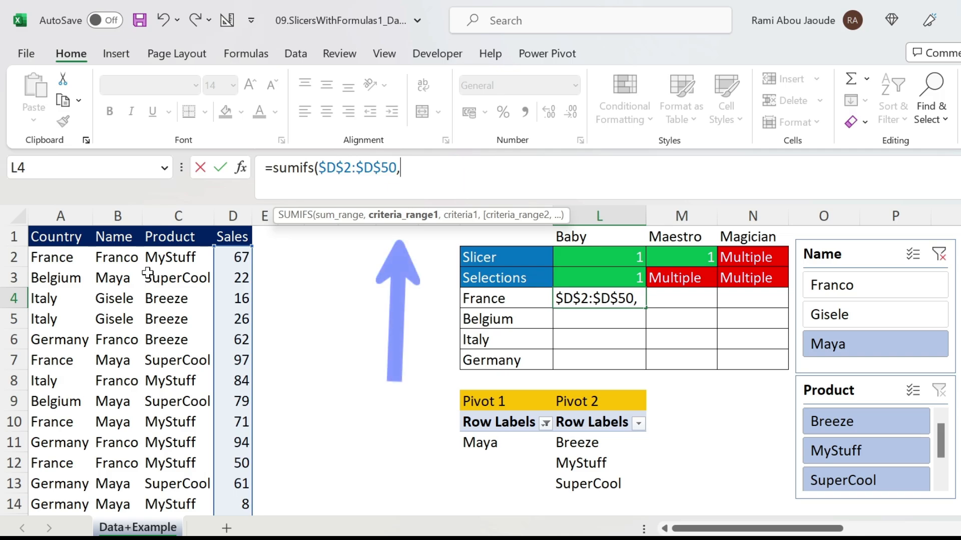
Add the Country column $A$2:$A$50 as the first criteria range in L4's SUMIFS, with K4 as its criterion.
{"action": "left_click", "coordinate": [68, 258]}
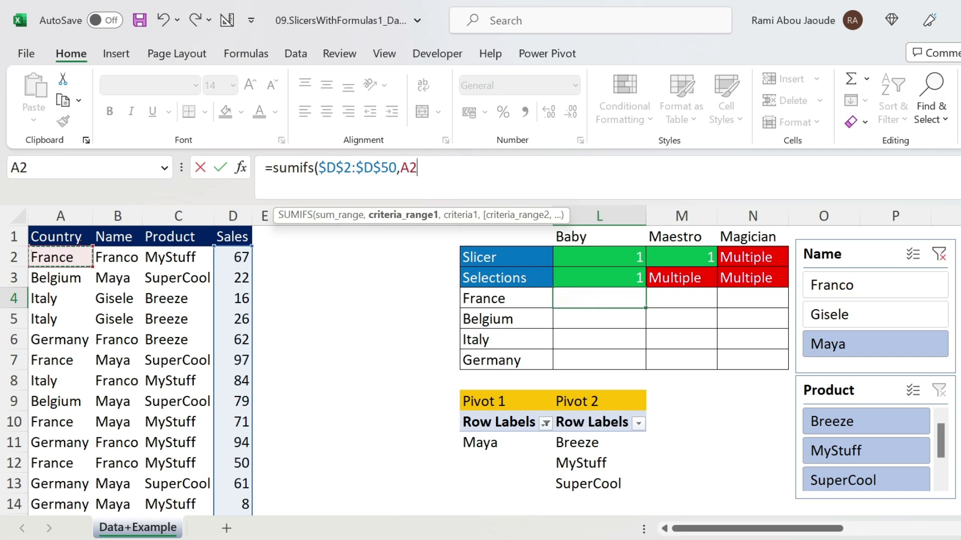
{"action": "key", "text": "ctrl+shift+Down"}
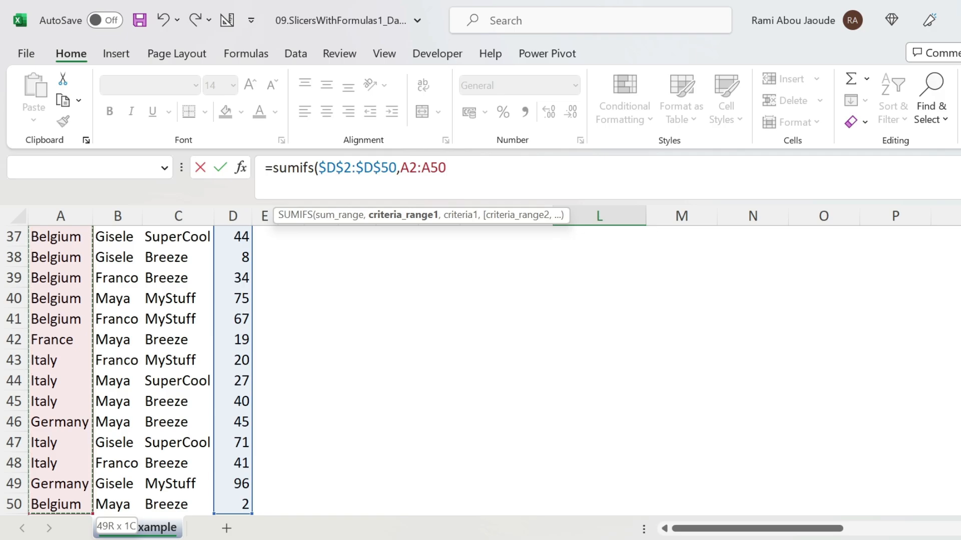
{"action": "key", "text": "F4"}
{"action": "type", "text": ","}
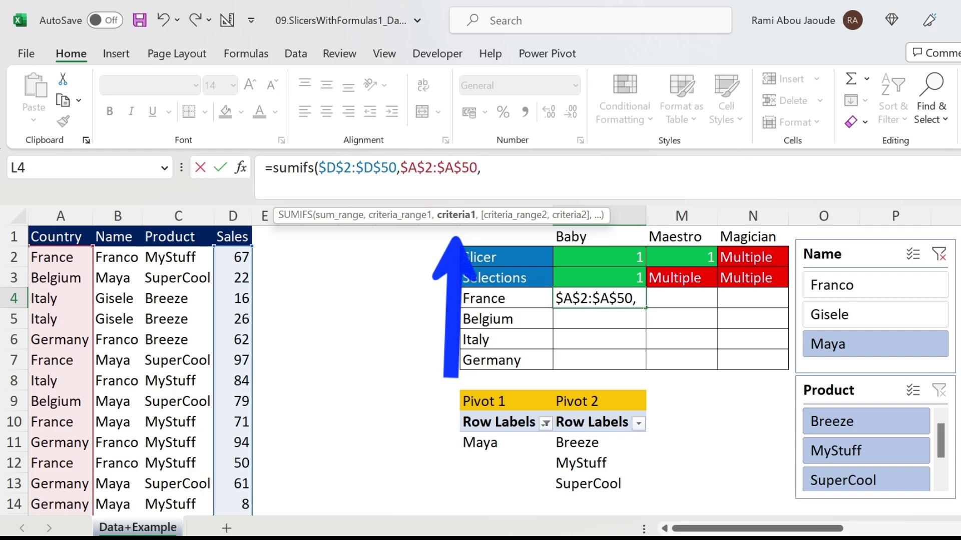
{"action": "left_click", "coordinate": [503, 302]}
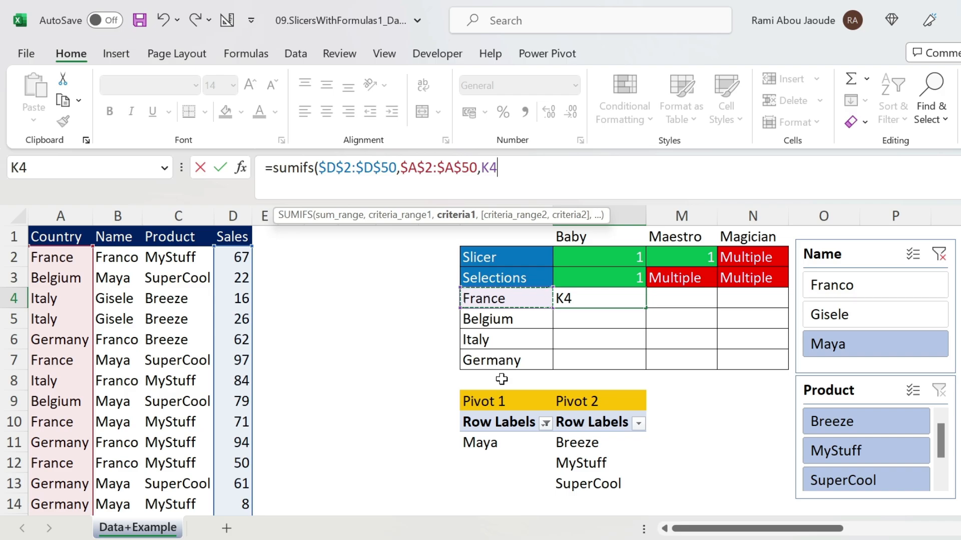
{"action": "type", "text": ","}
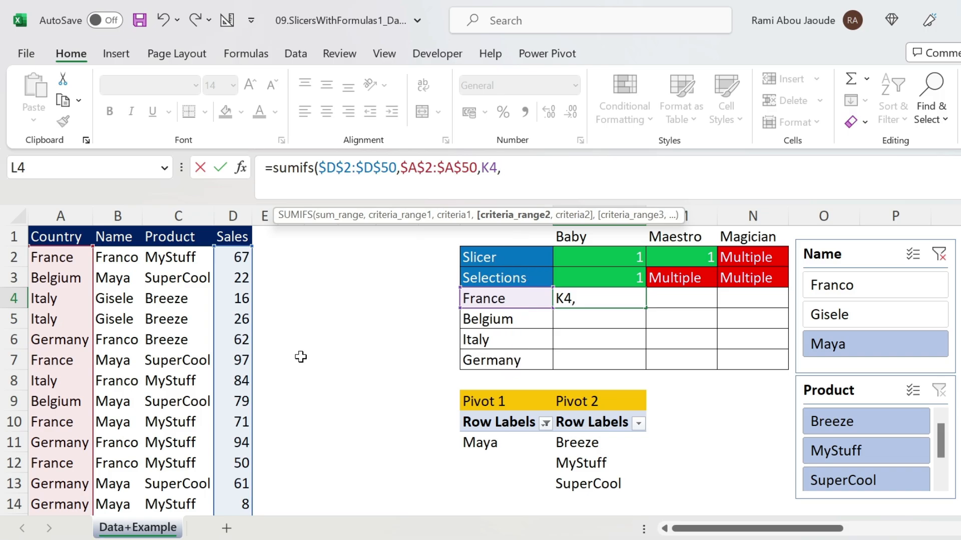
Complete L4's SUMIFS with Name range $B$2:$B$50 and criterion $K$11, and fill the formula down to L7.
{"action": "left_click", "coordinate": [111, 259]}
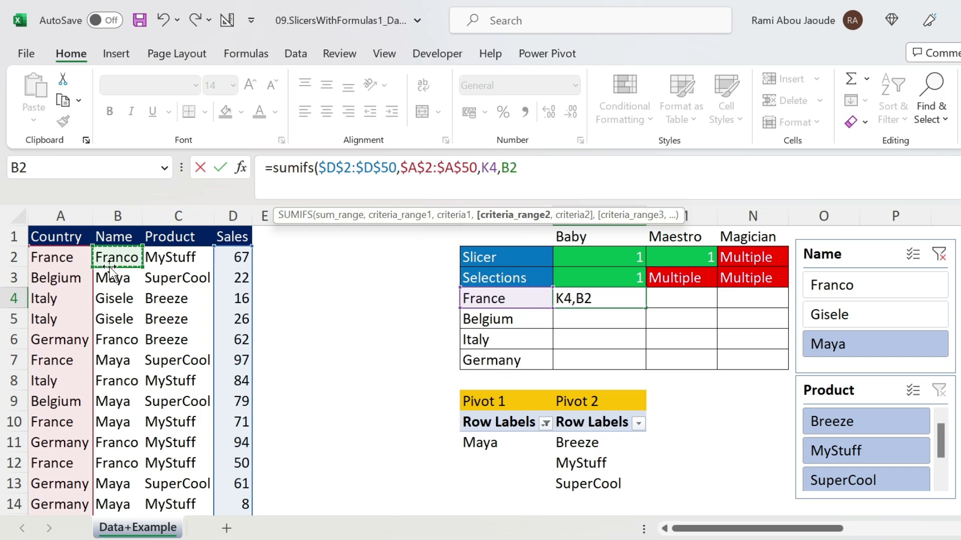
{"action": "key", "text": "ctrl+shift+Down"}
{"action": "key", "text": "F4"}
{"action": "type", "text": ","}
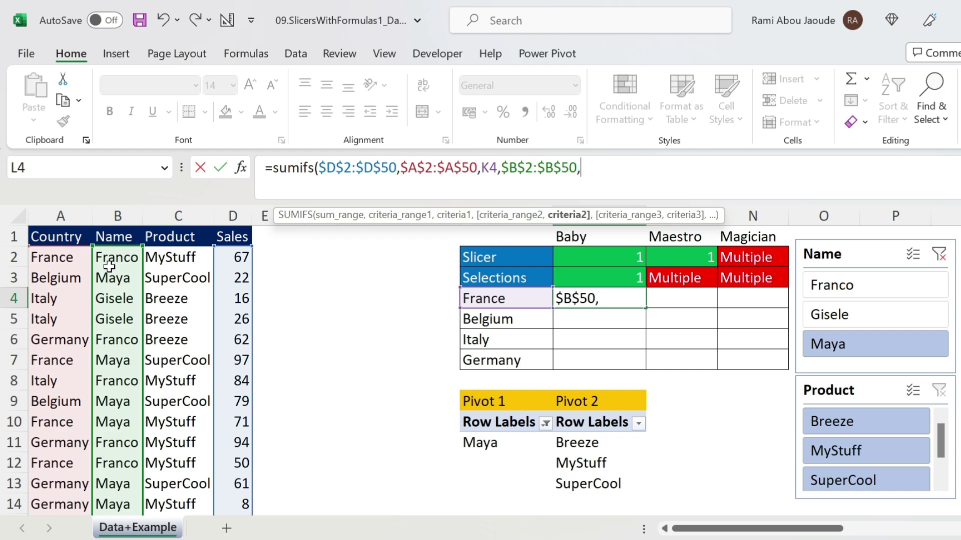
{"action": "left_click", "coordinate": [472, 443]}
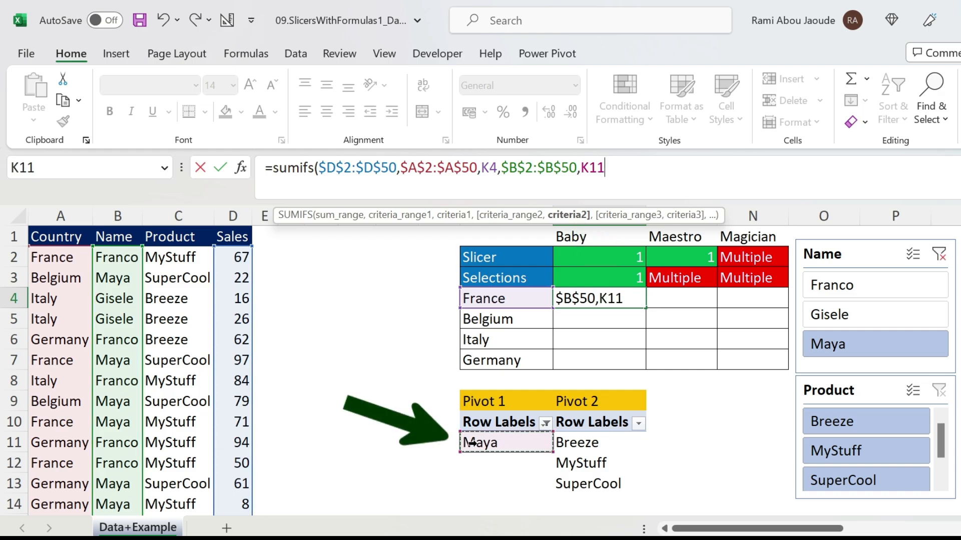
{"action": "key", "text": "F4"}
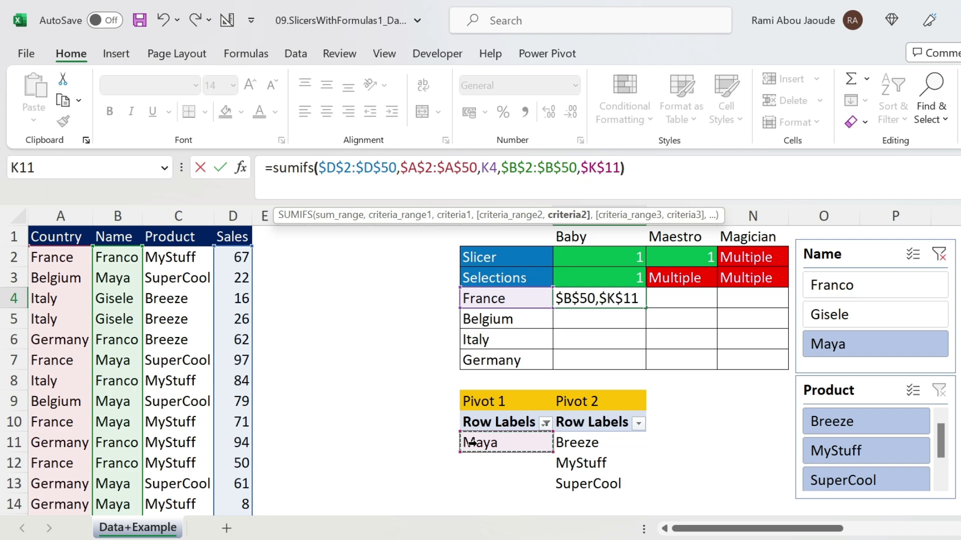
{"action": "key", "text": "Return"}
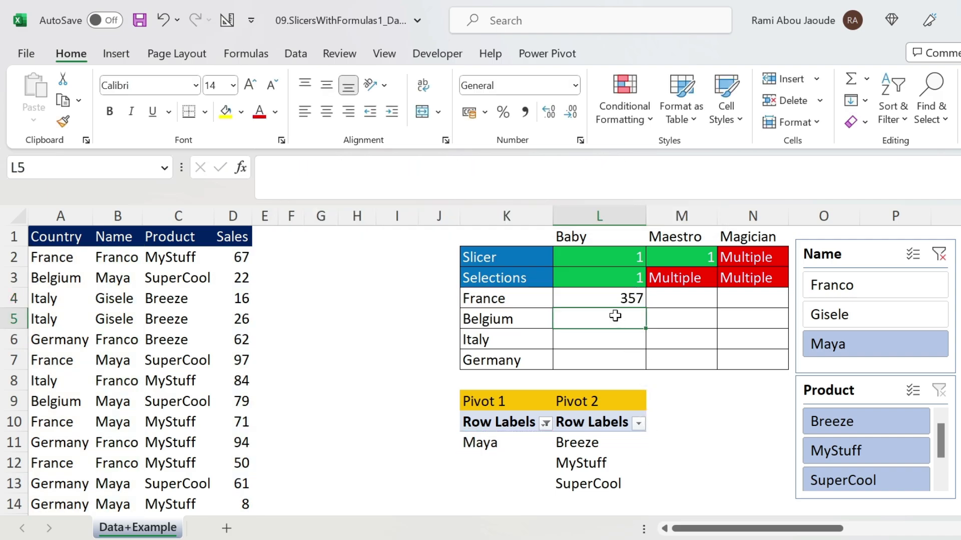
{"action": "left_click", "coordinate": [627, 299]}
{"action": "double_click", "coordinate": [646, 310]}
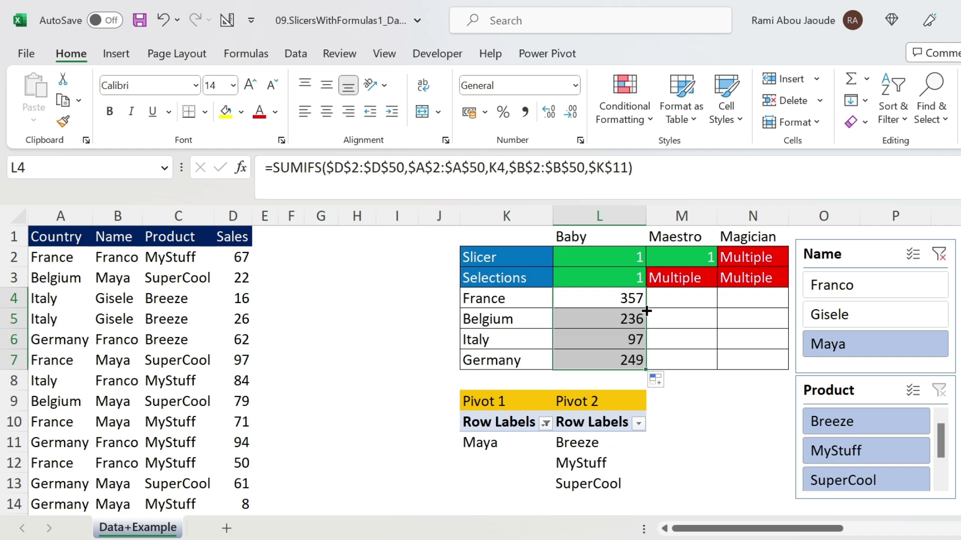
Filter the Name slicer to each entry in turn to check how the Baby column totals respond.
{"action": "left_click", "coordinate": [882, 284]}
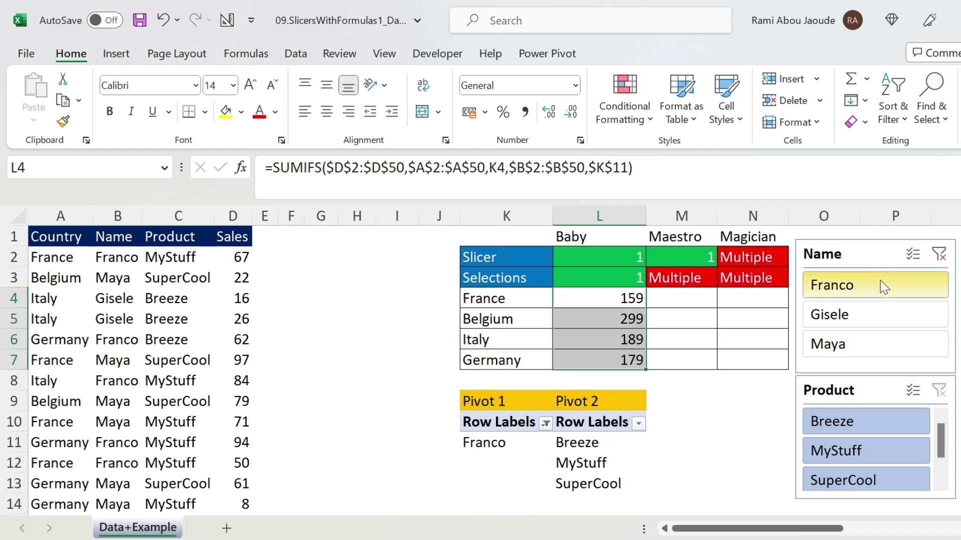
{"action": "left_click", "coordinate": [877, 315]}
{"action": "left_click", "coordinate": [873, 340]}
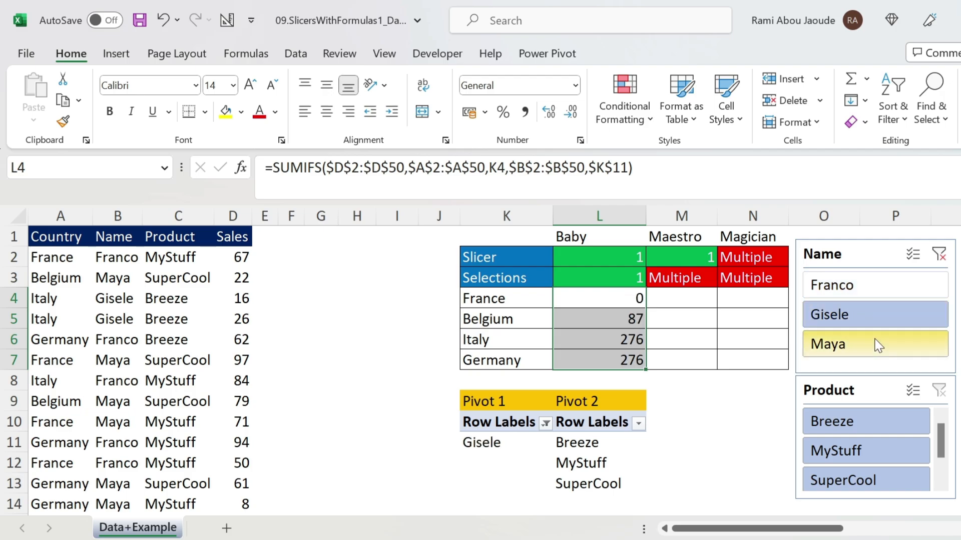
Filter the Name slicer to its first entry and add the other two entries with multi-select on.
{"action": "left_click", "coordinate": [878, 285]}
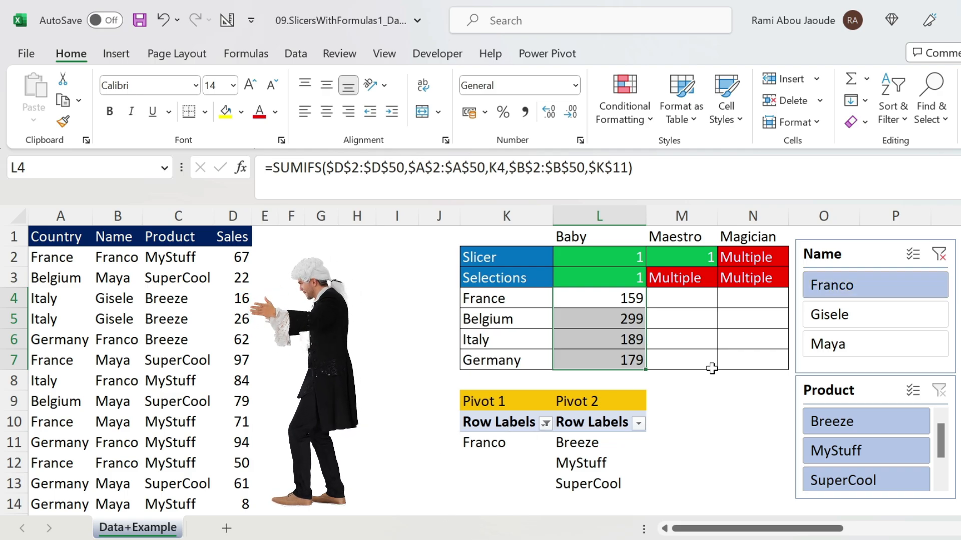
{"action": "left_click", "coordinate": [882, 318]}
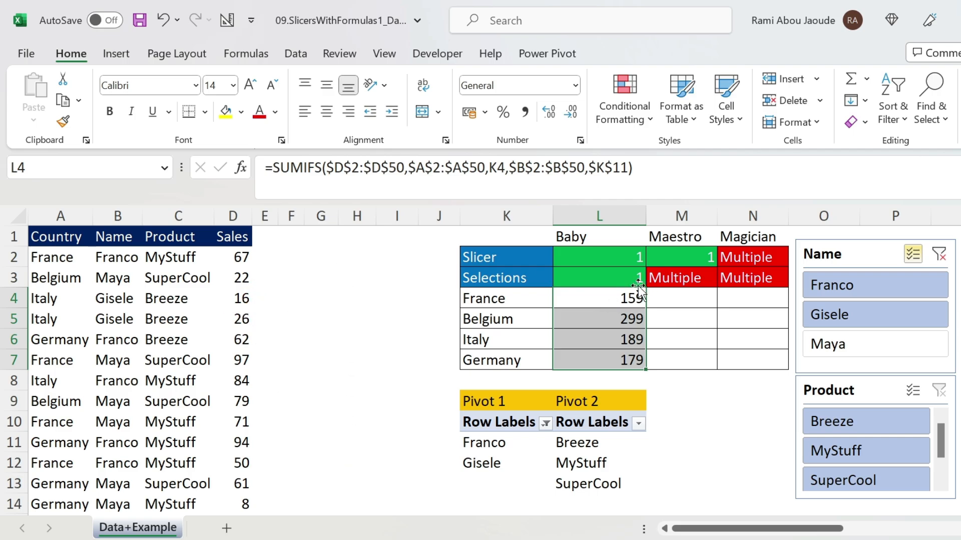
{"action": "left_click", "coordinate": [842, 346]}
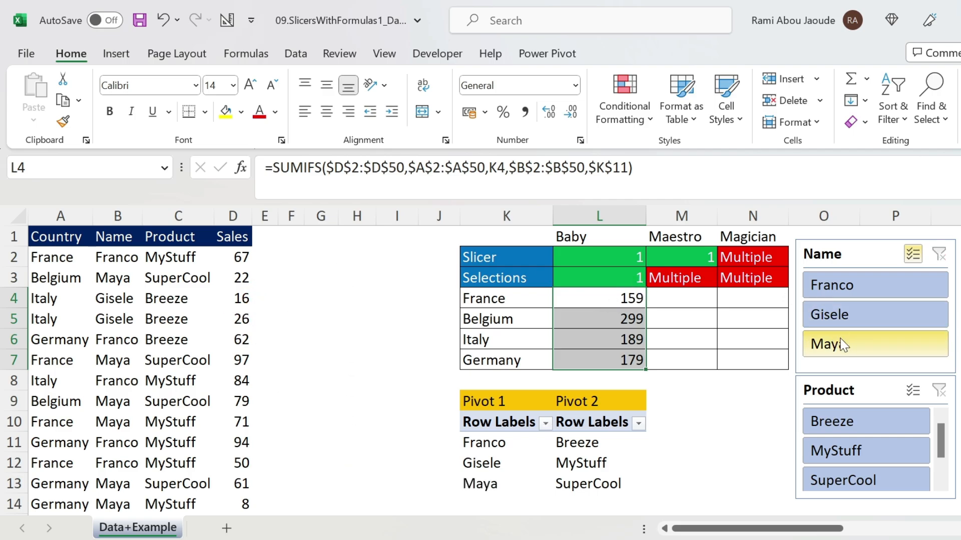
Start a helper SUMIFS formula in J4 with $D$2:$D$50 as the absolute sum range.
{"action": "left_click", "coordinate": [444, 296]}
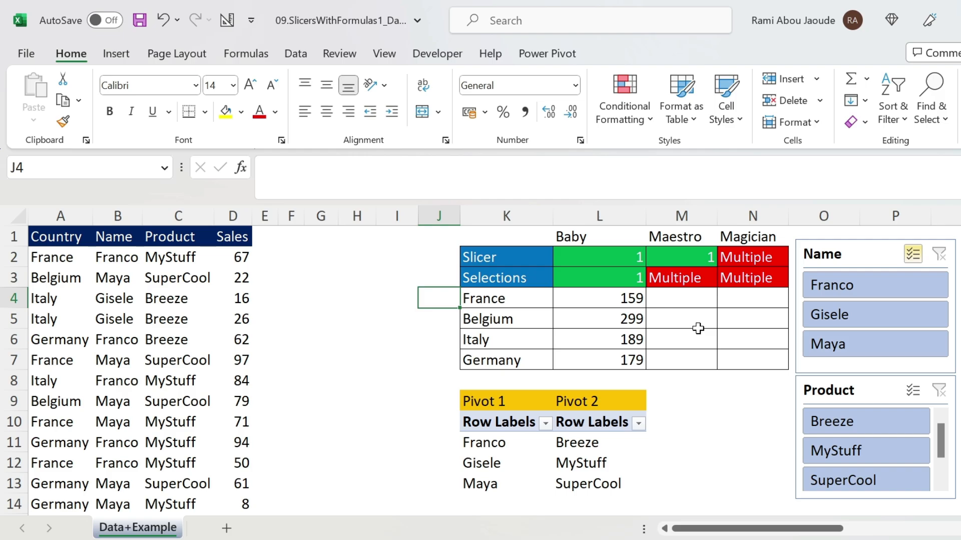
{"action": "key", "text": "F2"}
{"action": "type", "text": "=sumifs("}
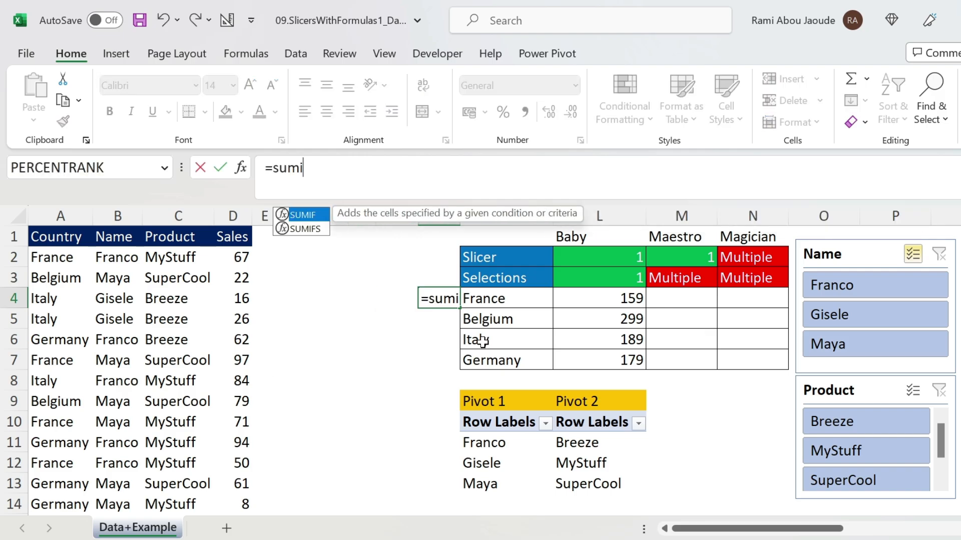
{"action": "left_click", "coordinate": [231, 262]}
{"action": "key", "text": "ctrl+shift+Down"}
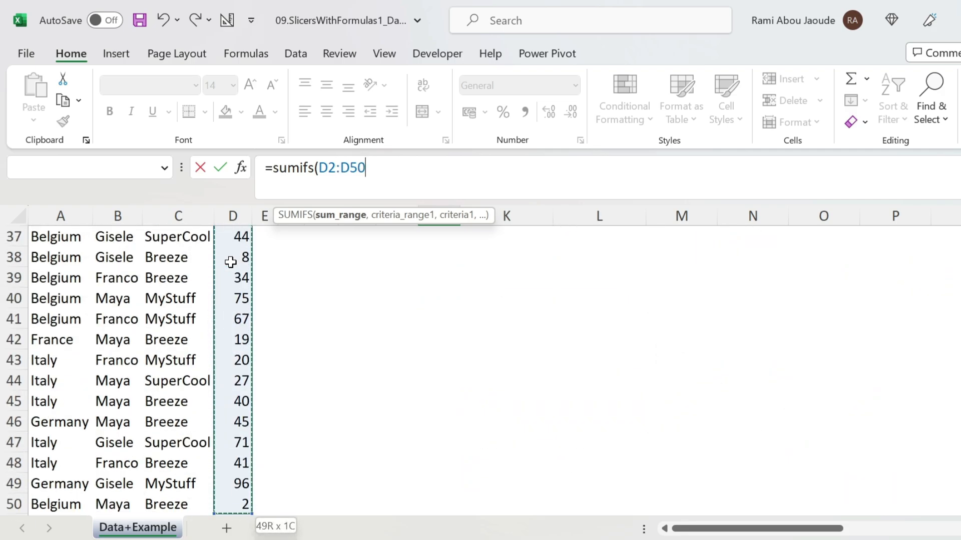
{"action": "key", "text": "F4"}
{"action": "type", "text": ","}
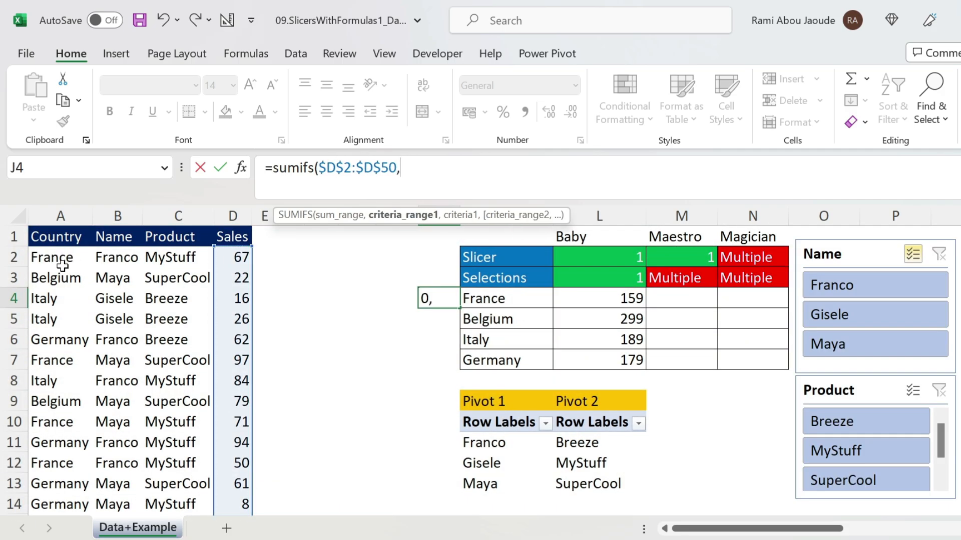
Add $A$2:$A$50 as the first criteria range in J4's SUMIFS, matched against the country in K4.
{"action": "left_click", "coordinate": [47, 260]}
{"action": "key", "text": "ctrl+shift+Down"}
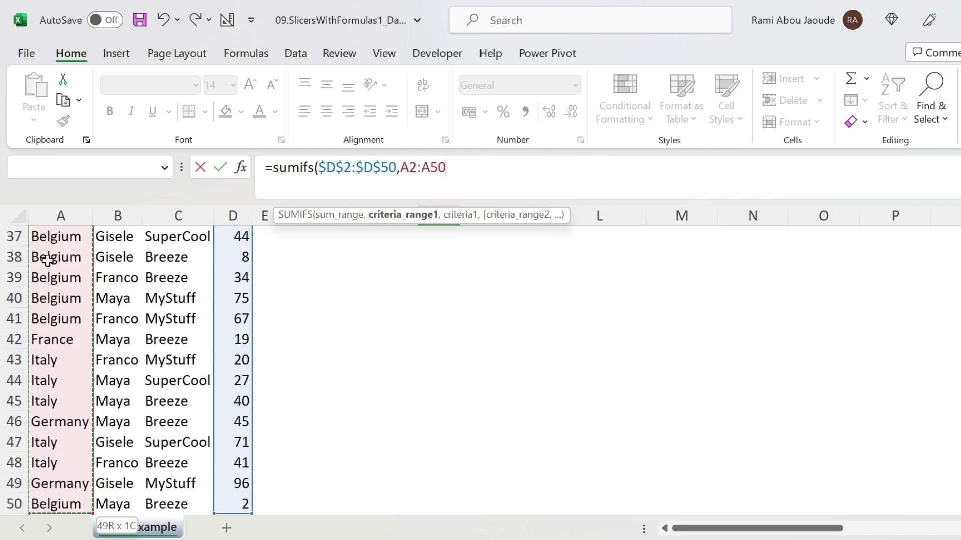
{"action": "key", "text": "F4"}
{"action": "type", "text": ","}
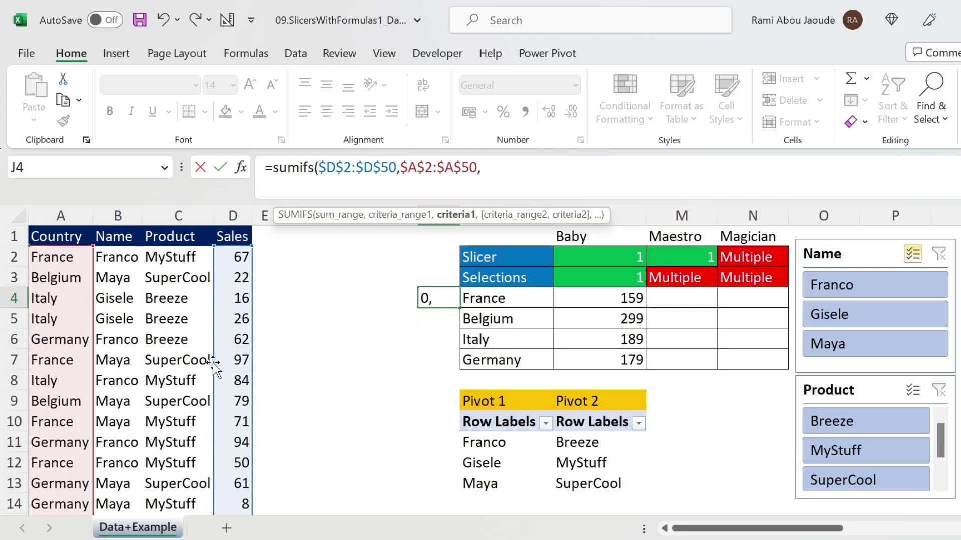
{"action": "left_click", "coordinate": [495, 299]}
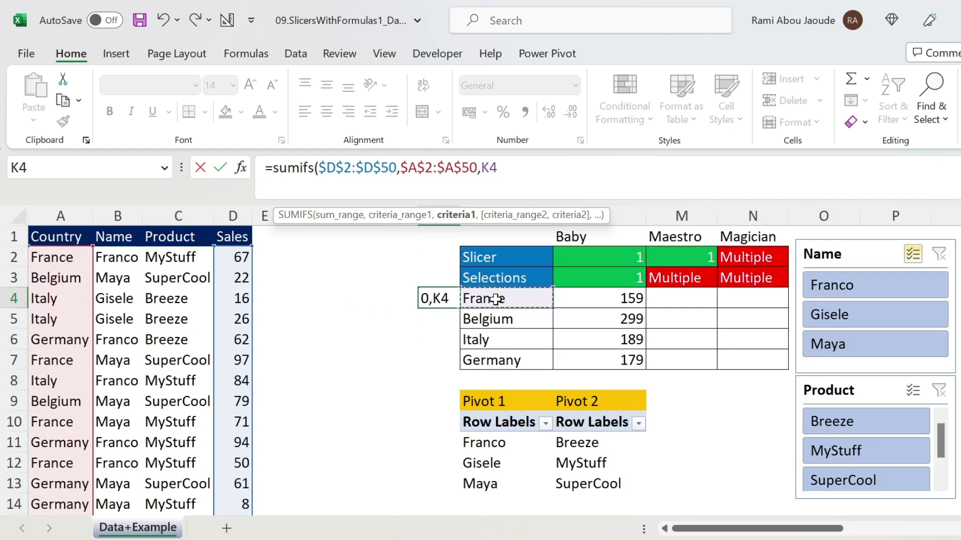
{"action": "type", "text": ","}
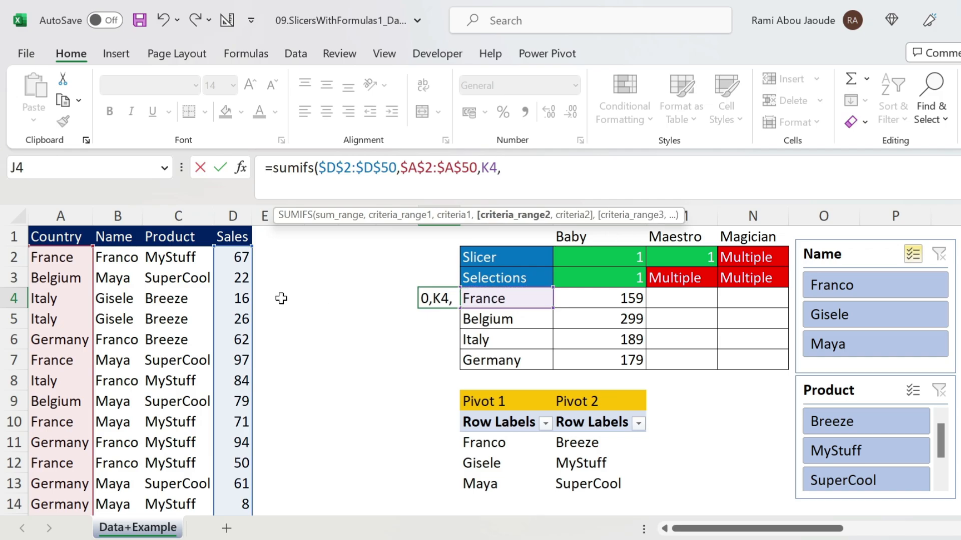
Add the Name column range $B$2:$B$50 as the second criteria range in J4's SUMIFS, with absolute references.
{"action": "left_click", "coordinate": [116, 255]}
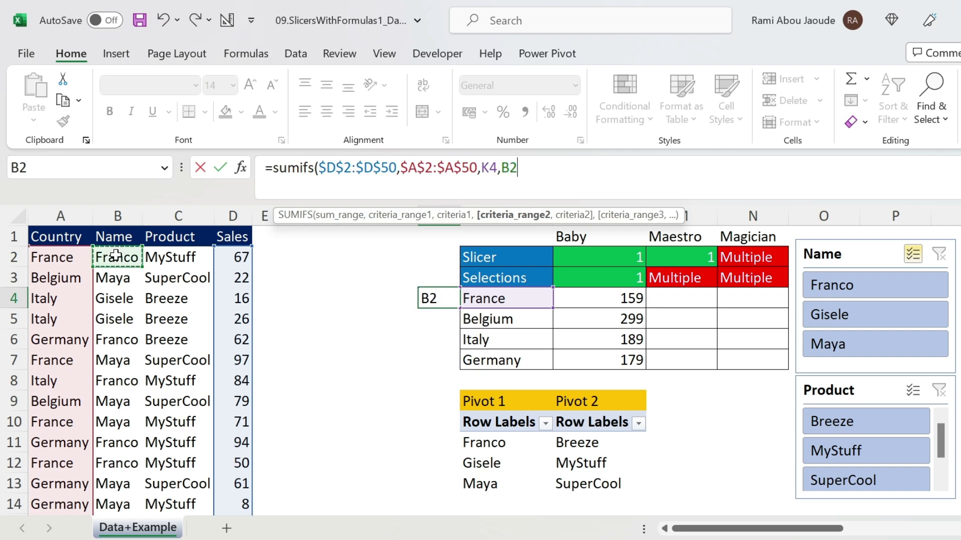
{"action": "key", "text": "ctrl+shift+Down"}
{"action": "key", "text": "F4"}
{"action": "scroll", "coordinate": [115, 256], "scroll_direction": "up", "scroll_amount": 12}
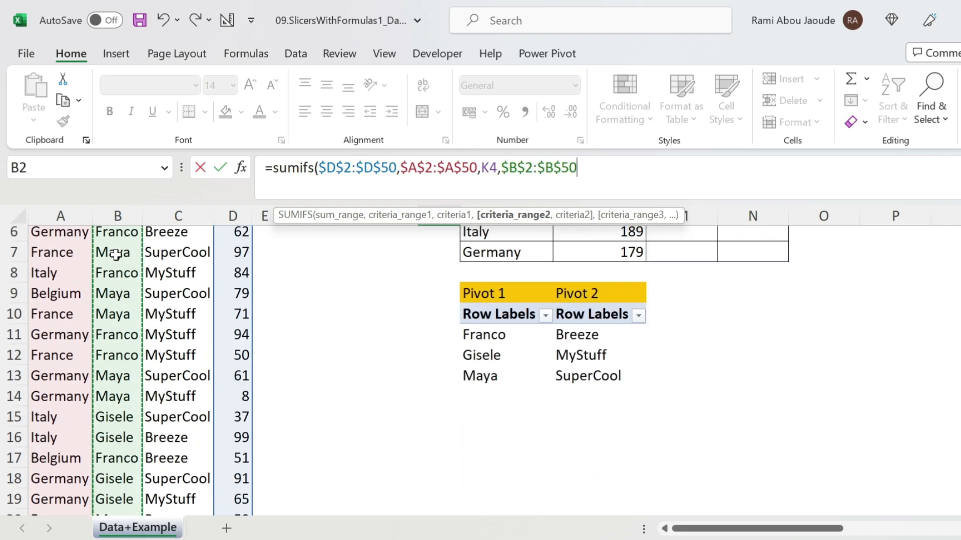
{"action": "type", "text": ","}
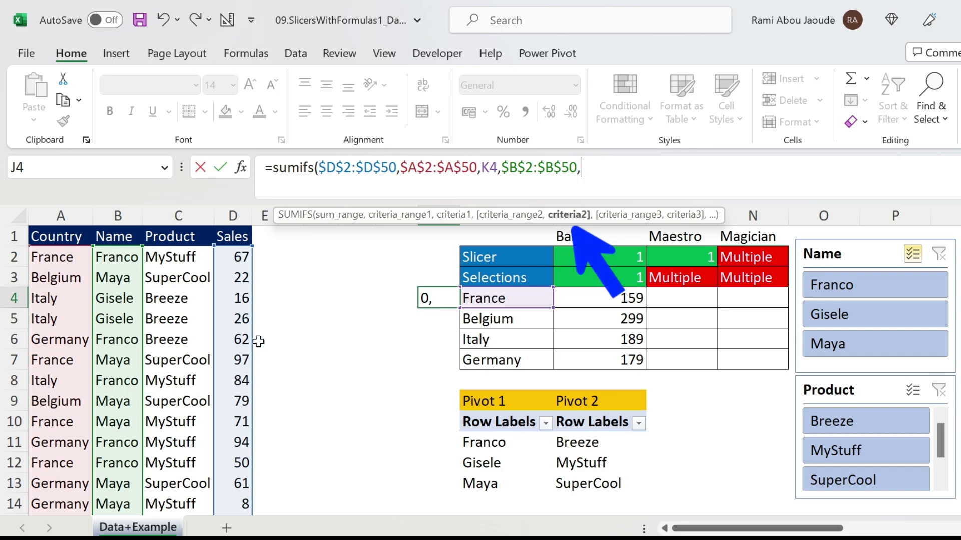
Set Pivot 1's entries $K$11:$K$13 as the second criterion and complete J4's SUMIFS formula.
{"action": "left_click", "coordinate": [480, 443]}
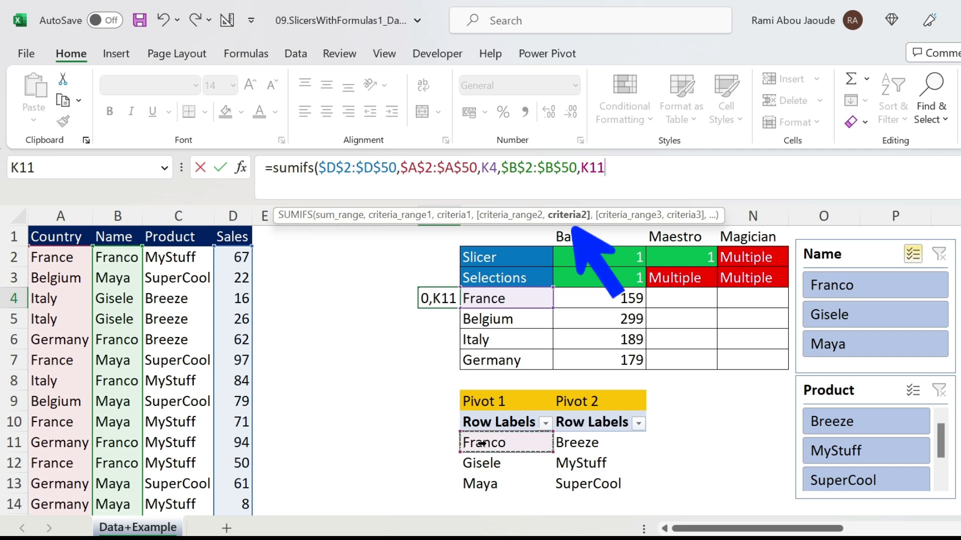
{"action": "left_click_drag", "start_coordinate": [481, 443], "coordinate": [488, 481]}
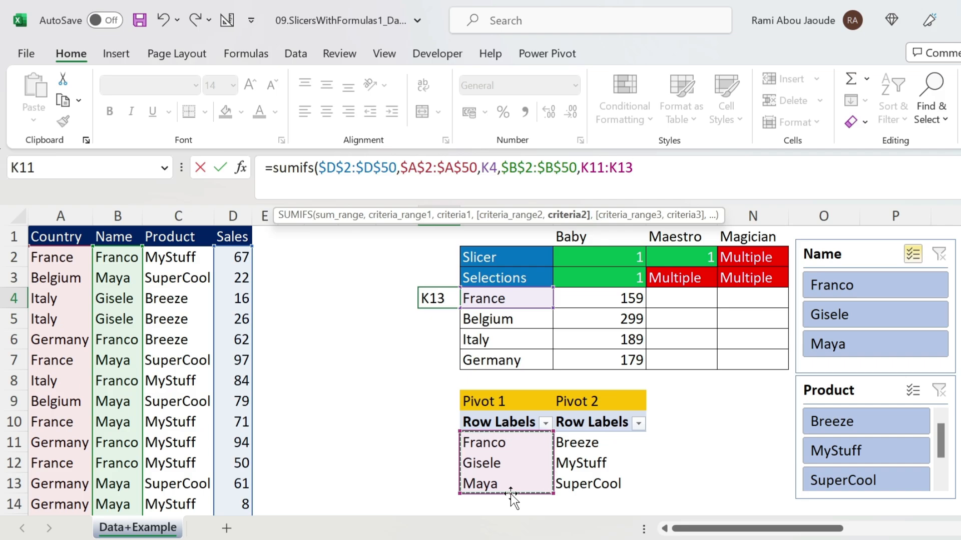
{"action": "key", "text": "F4"}
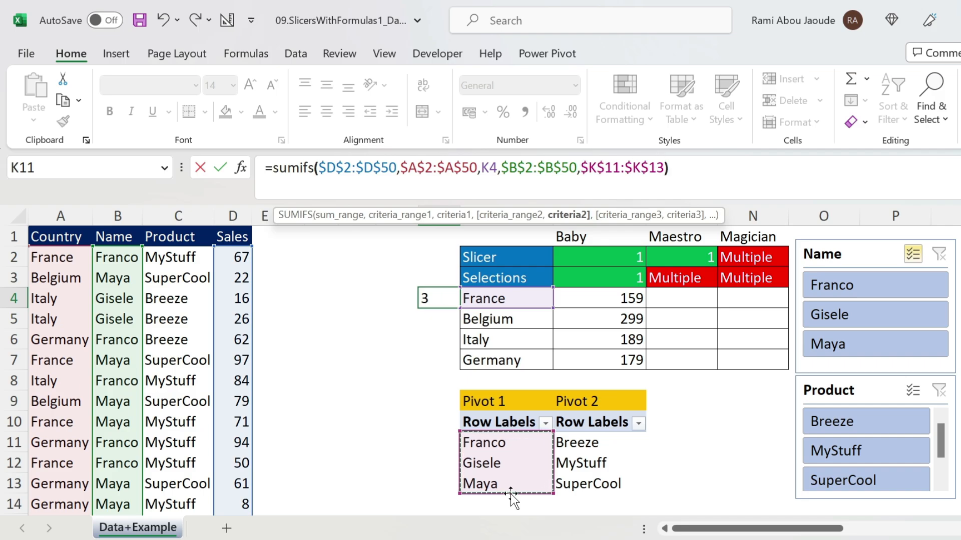
{"action": "type", "text": ")"}
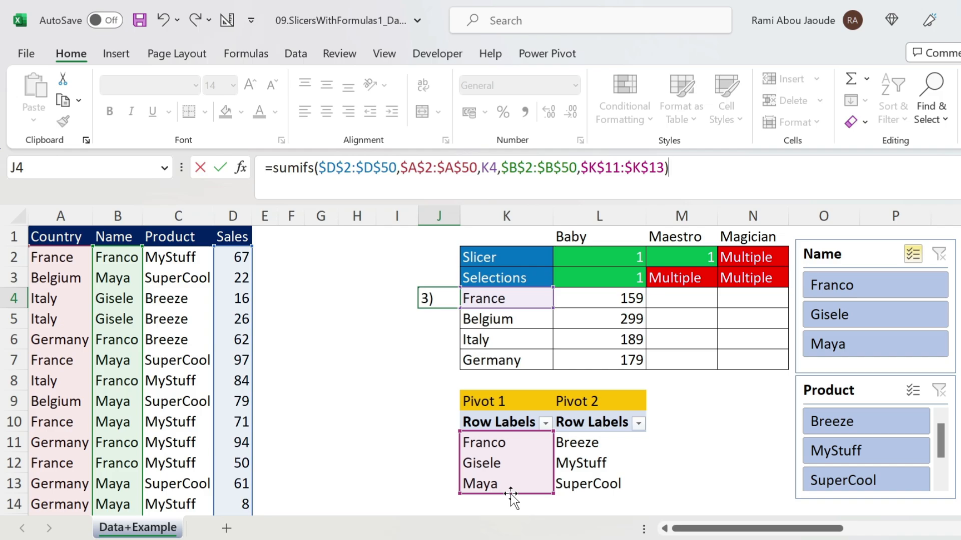
{"action": "key", "text": "Return"}
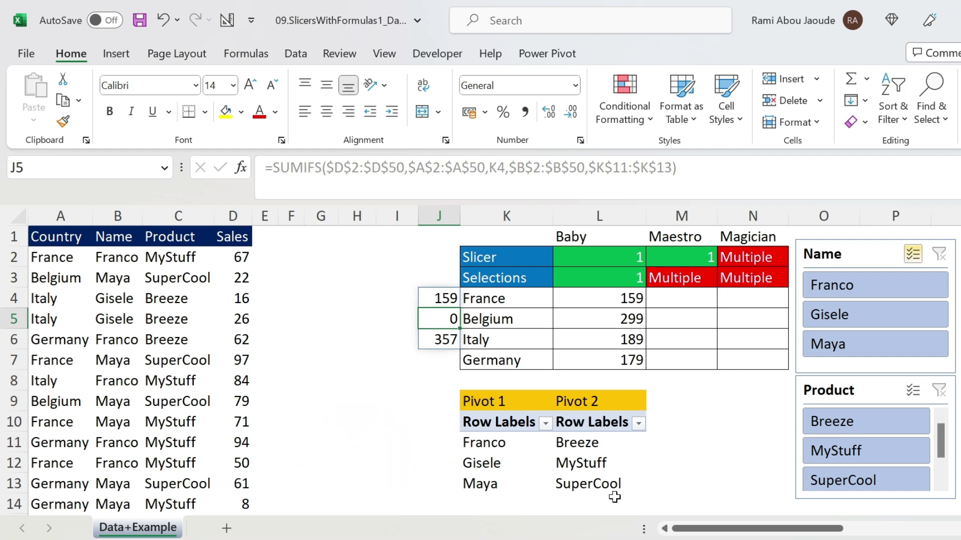
Re-enter the SUMIFS formula across J4:J6 as a legacy array formula in curly braces.
{"action": "left_click_drag", "start_coordinate": [448, 294], "coordinate": [447, 331]}
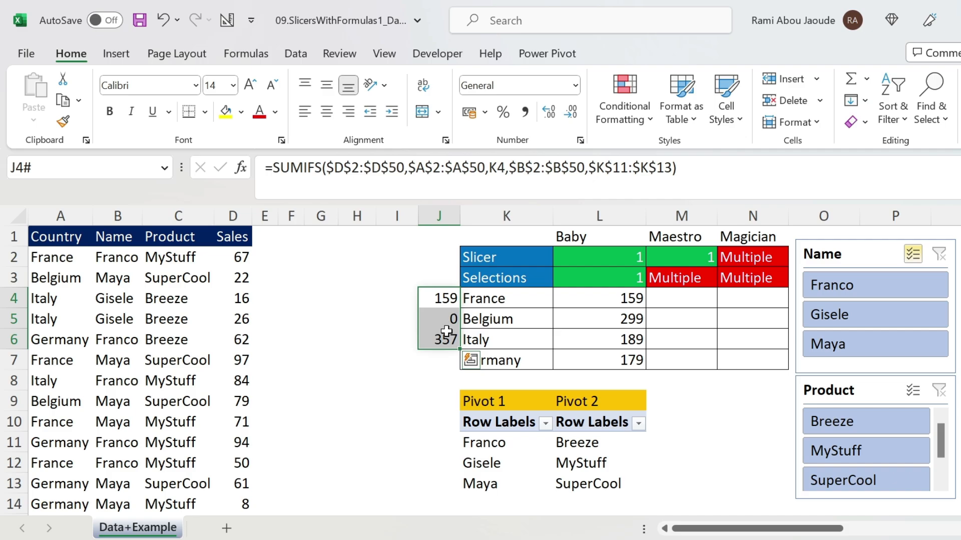
{"action": "left_click", "coordinate": [689, 167]}
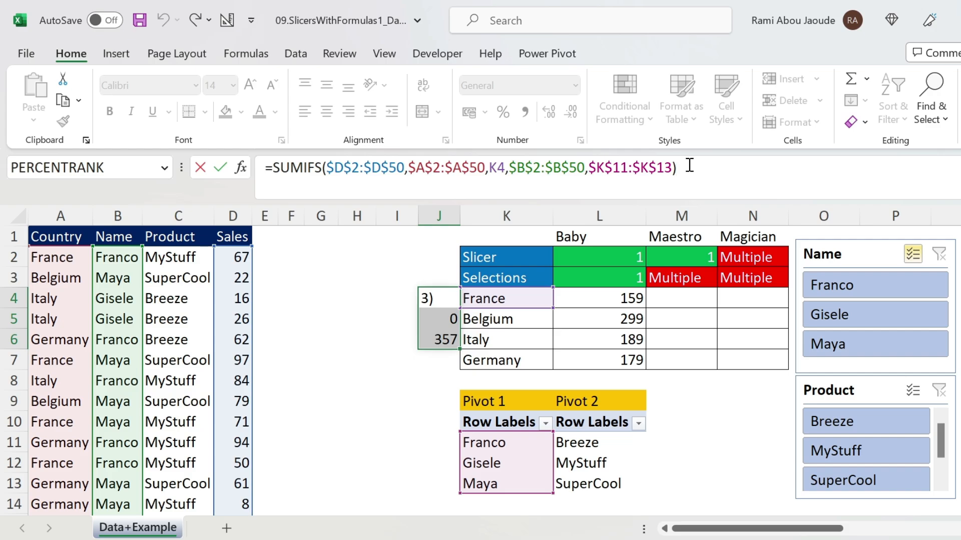
{"action": "key", "text": "ctrl+shift+Return"}
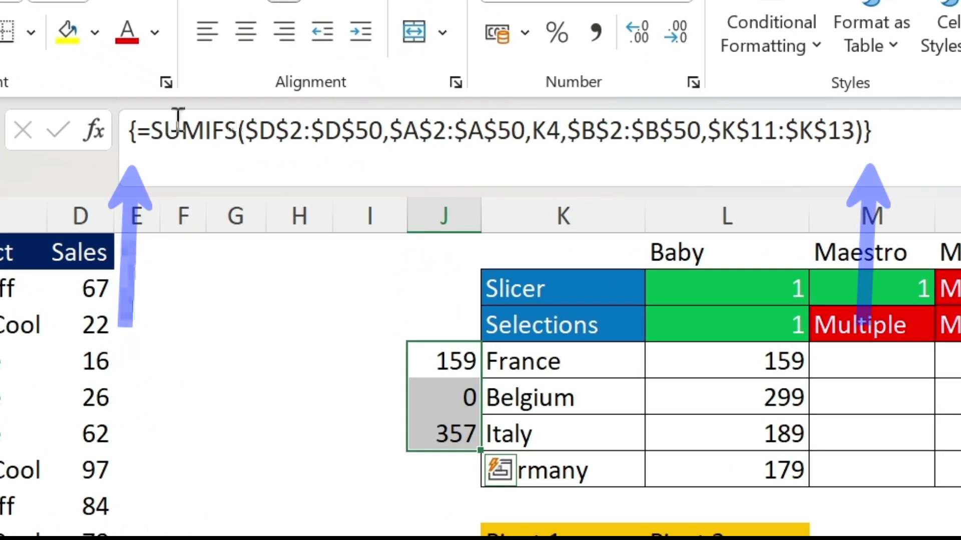
Inspect the references in J4's array formula, leaving the formula as it is.
{"action": "left_click", "coordinate": [392, 431]}
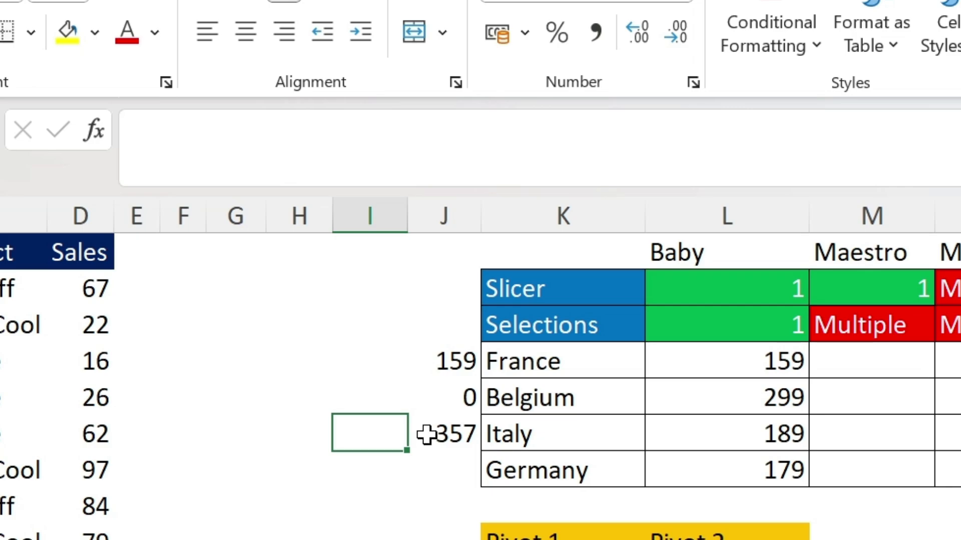
{"action": "left_click", "coordinate": [446, 368]}
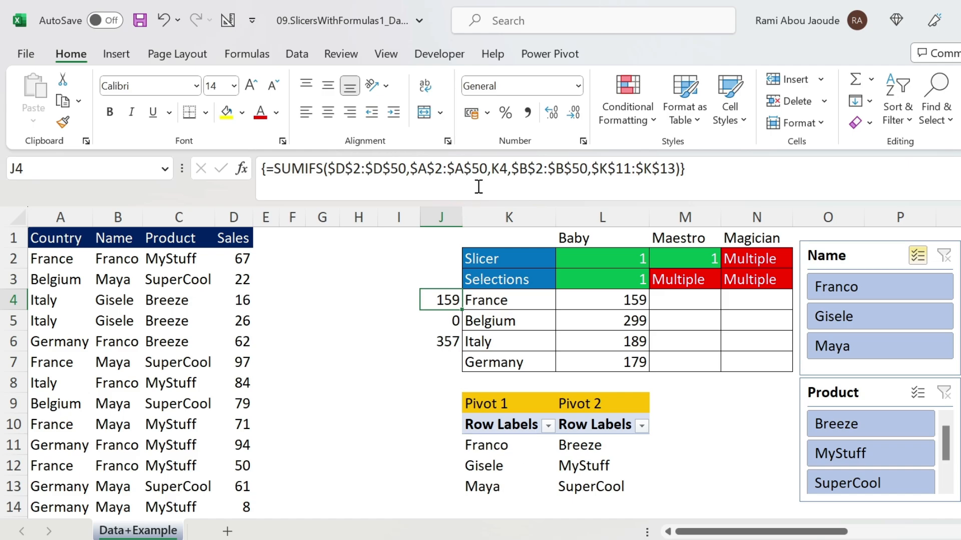
{"action": "left_click", "coordinate": [486, 169]}
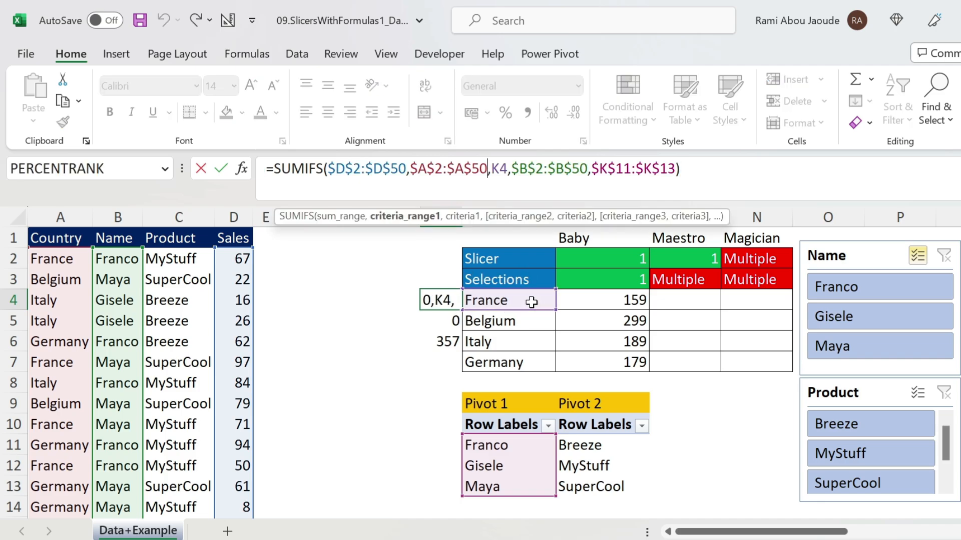
{"action": "key", "text": "Escape"}
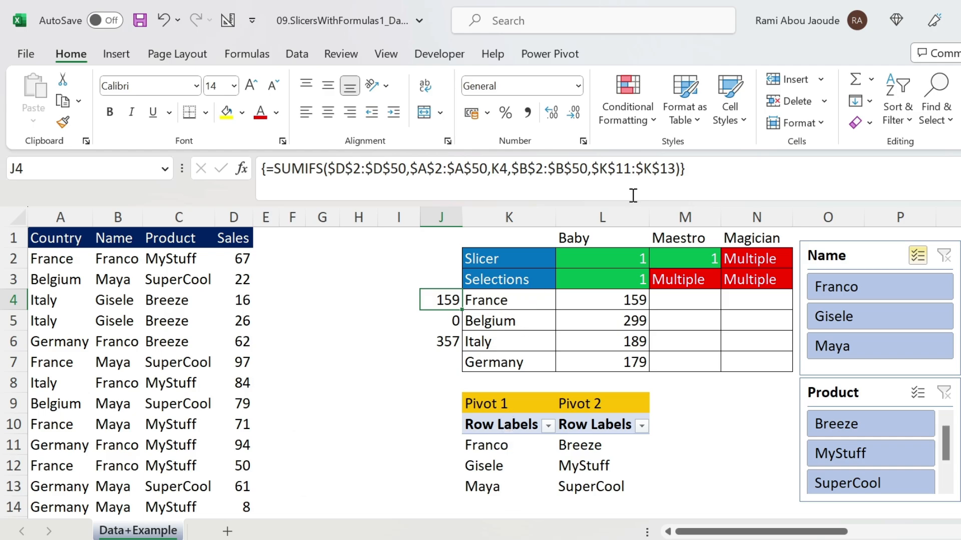
Copy the SUMIFS formula text from J4 and enter it in M4, the France cell of the Maestro column.
{"action": "left_click", "coordinate": [700, 174]}
{"action": "left_click_drag", "start_coordinate": [700, 175], "coordinate": [257, 199]}
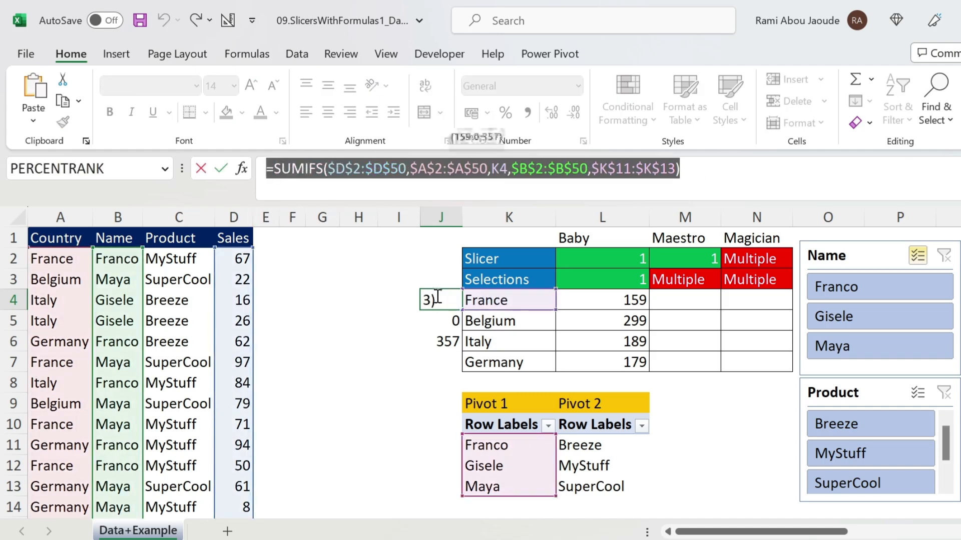
{"action": "key", "text": "ctrl+c"}
{"action": "key", "text": "Escape"}
{"action": "left_click", "coordinate": [656, 303]}
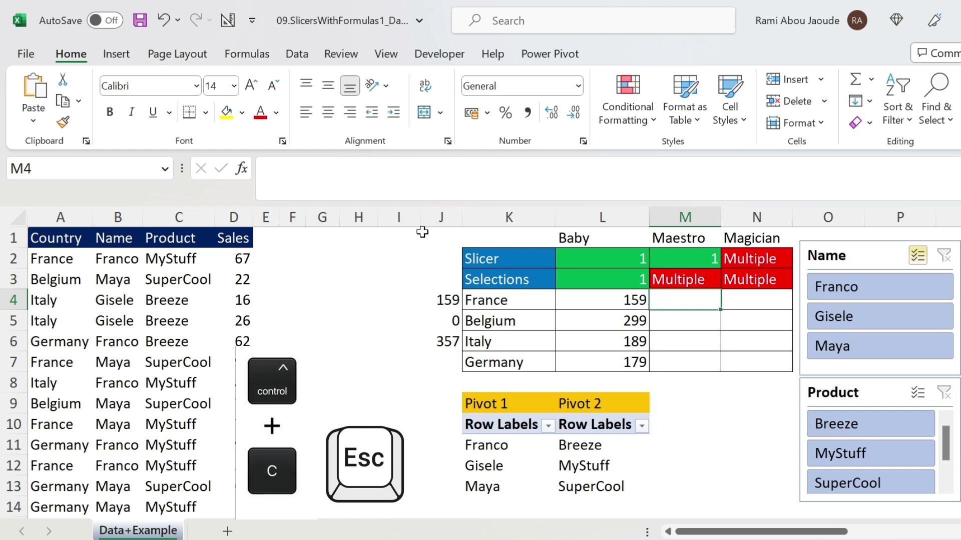
{"action": "left_click", "coordinate": [381, 197]}
{"action": "key", "text": "ctrl+v"}
{"action": "key", "text": "Return"}
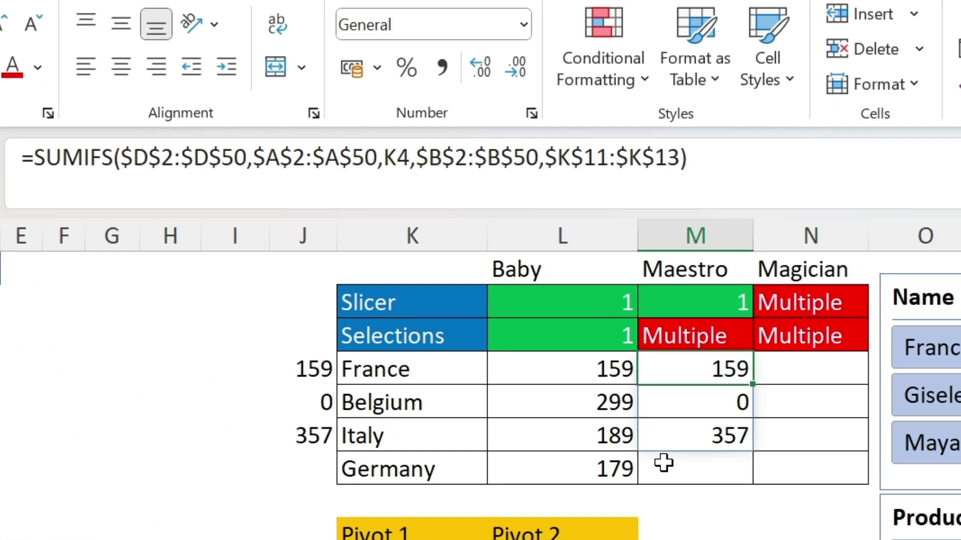
Wrap M4's SUMIFS formula in a SUM function.
{"action": "left_click", "coordinate": [718, 311]}
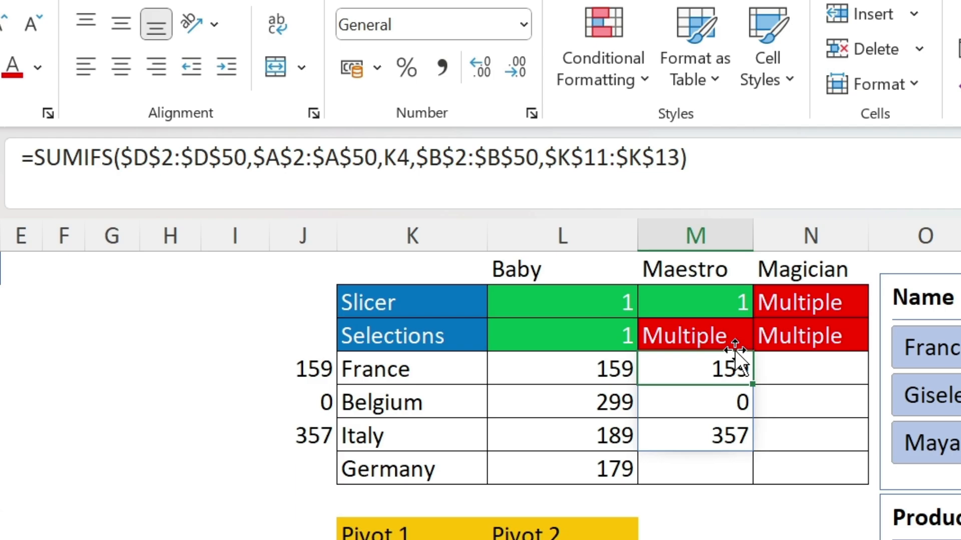
{"action": "left_click", "coordinate": [37, 161]}
{"action": "type", "text": "sum("}
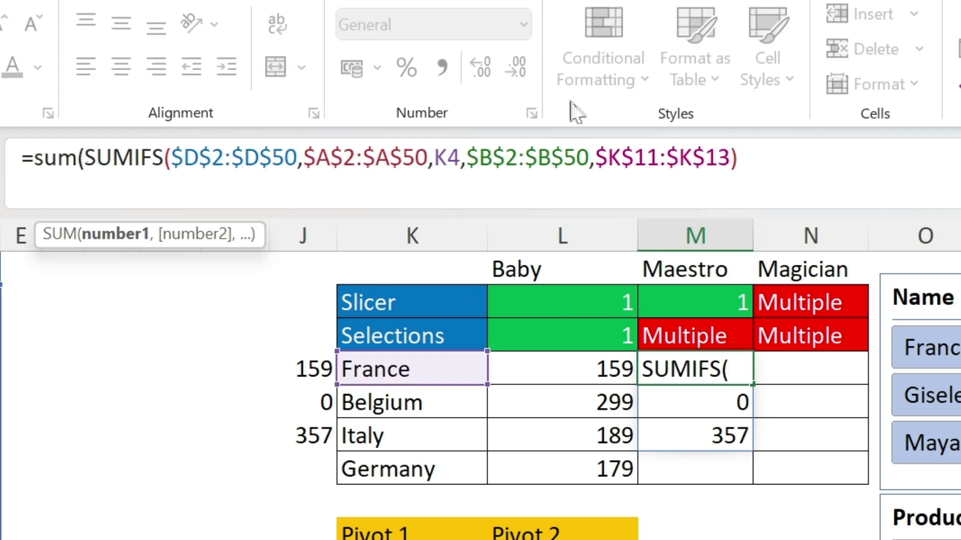
{"action": "left_click", "coordinate": [775, 162]}
{"action": "type", "text": ")"}
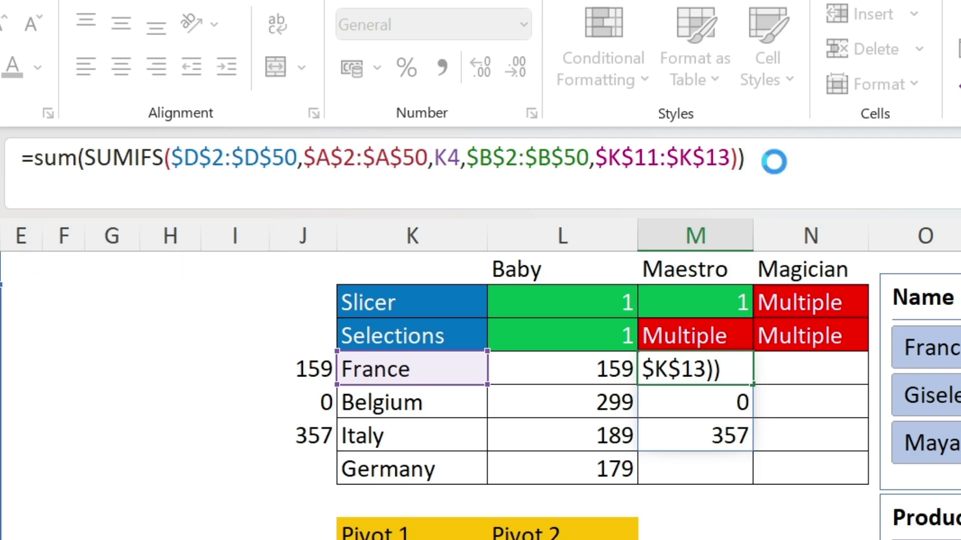
{"action": "key", "text": "Return"}
{"action": "key", "text": "Up"}
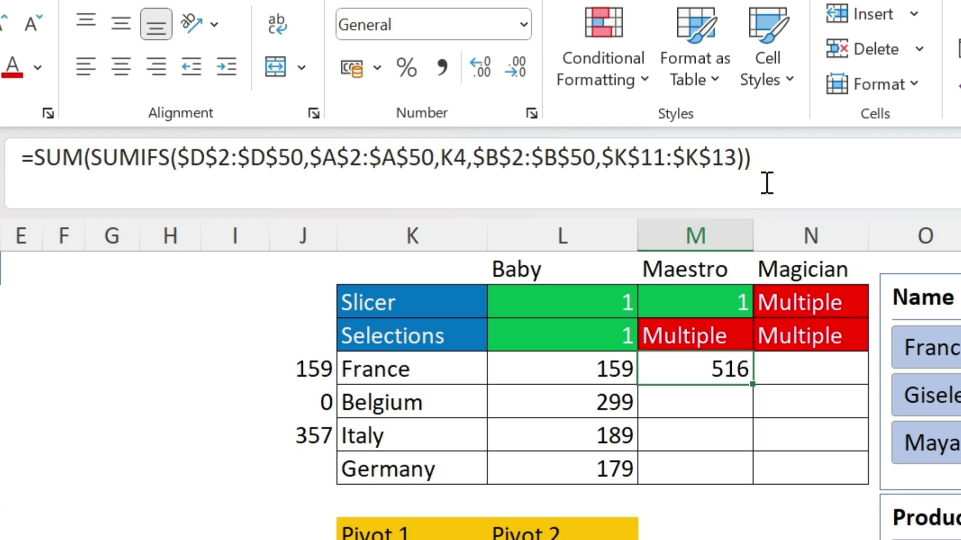
Re-enter M4's SUM(SUMIFS) formula and fill it down to Germany in M7.
{"action": "left_click", "coordinate": [785, 160]}
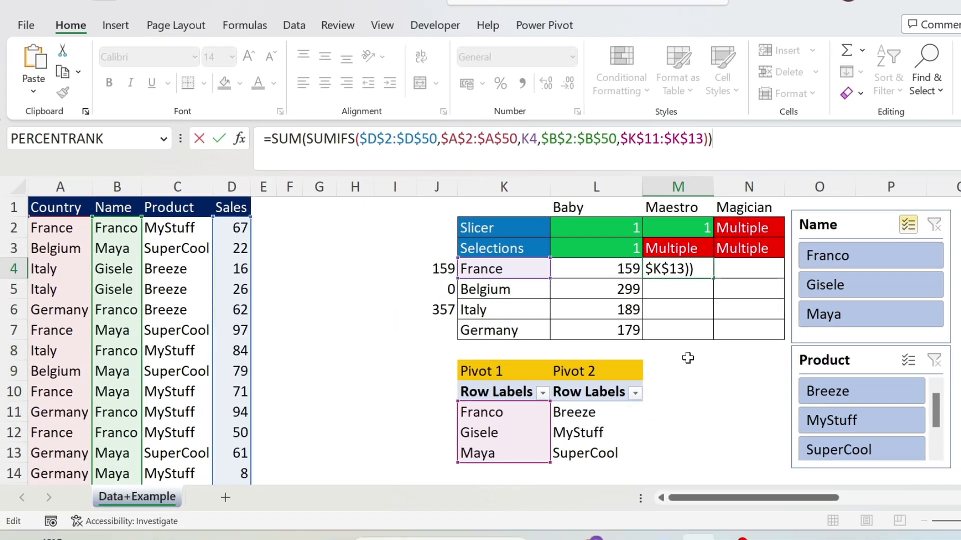
{"action": "key", "text": "Return"}
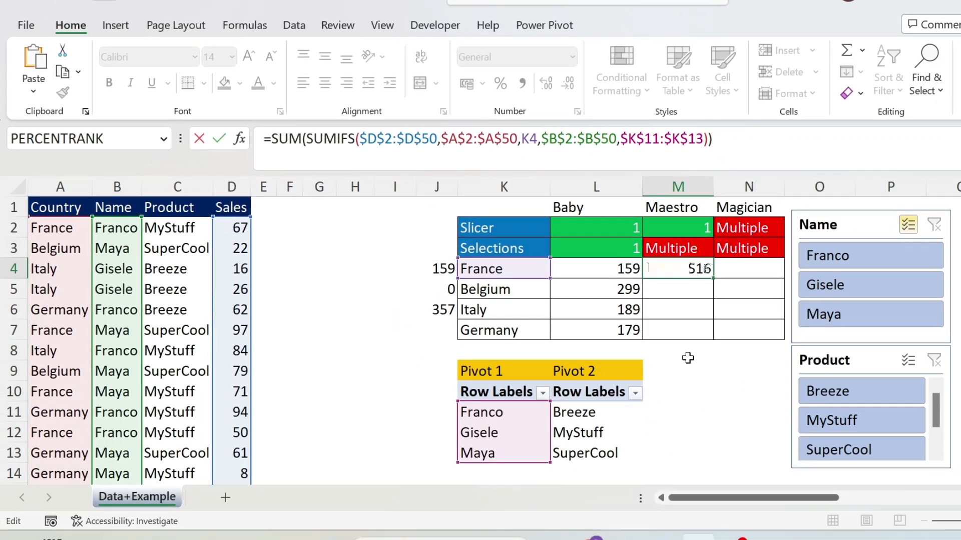
{"action": "left_click", "coordinate": [685, 273]}
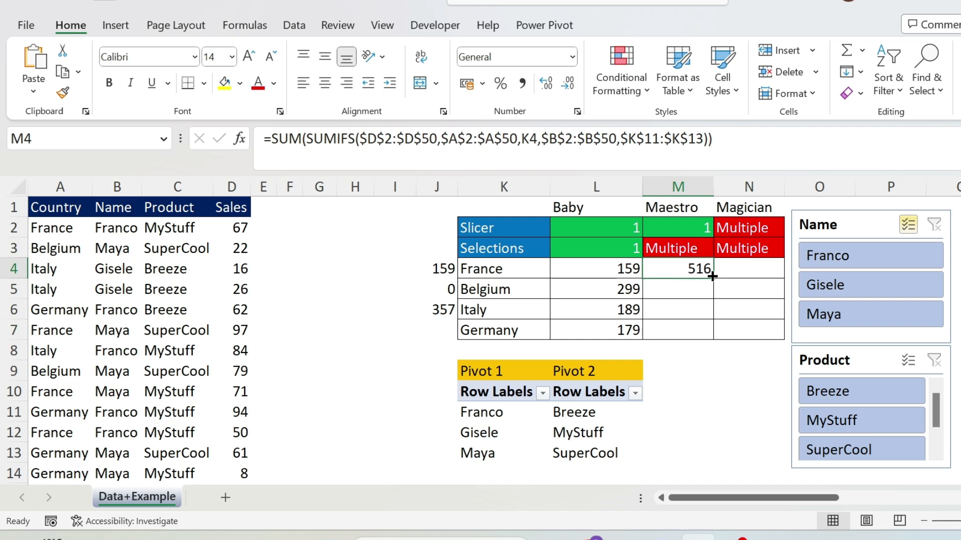
{"action": "left_click_drag", "start_coordinate": [712, 277], "coordinate": [713, 338]}
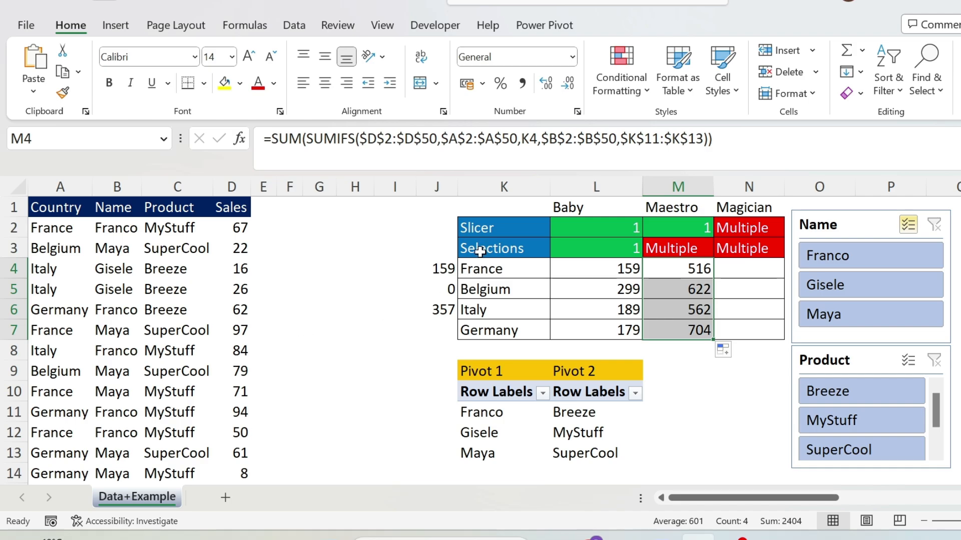
Start a COUNTIF formula in E2 with the Country column A2:A50 as its range.
{"action": "left_click", "coordinate": [255, 226]}
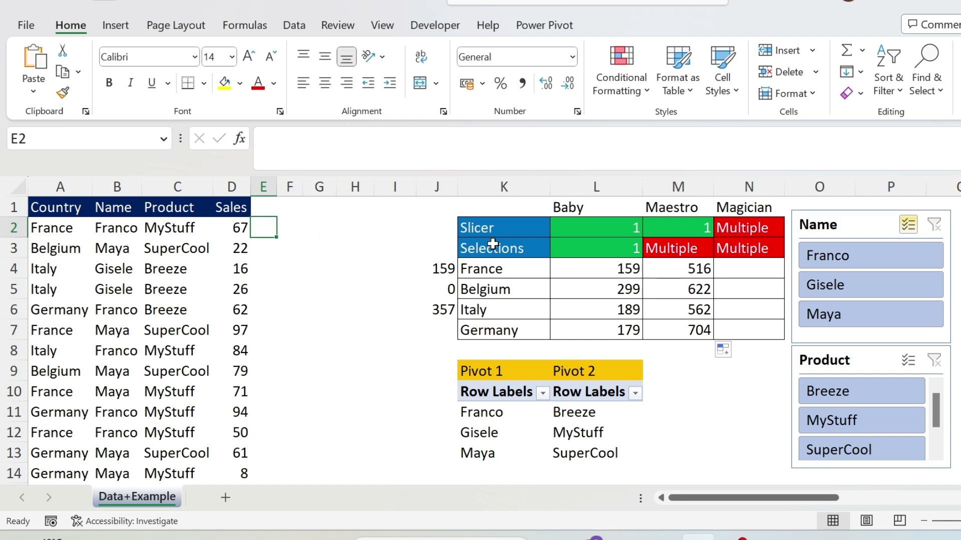
{"action": "left_click", "coordinate": [292, 131]}
{"action": "type", "text": "=countif("}
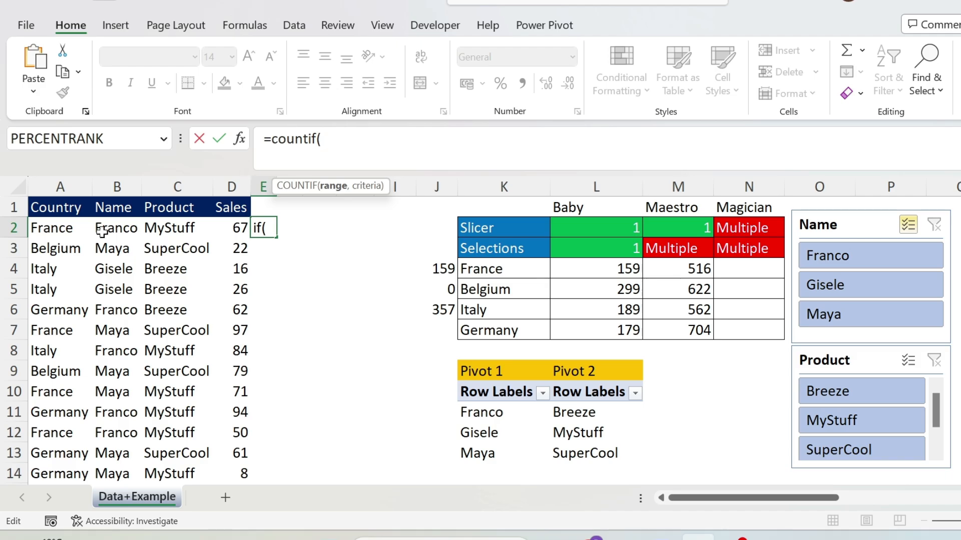
{"action": "left_click", "coordinate": [42, 232]}
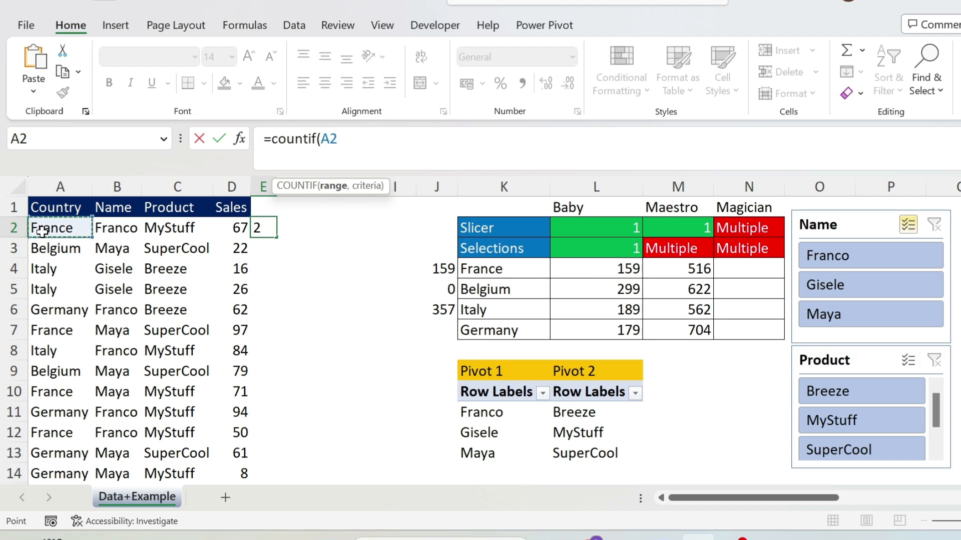
{"action": "key", "text": "ctrl+shift+Down"}
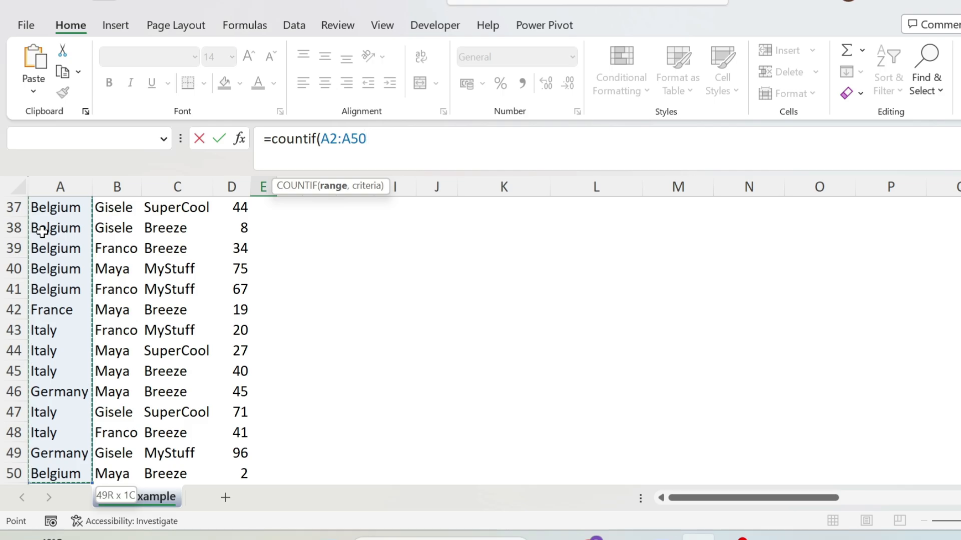
{"action": "type", "text": ","}
Use the France cell K4 as the COUNTIF criterion and complete the formula in E2.
{"action": "left_click", "coordinate": [520, 240]}
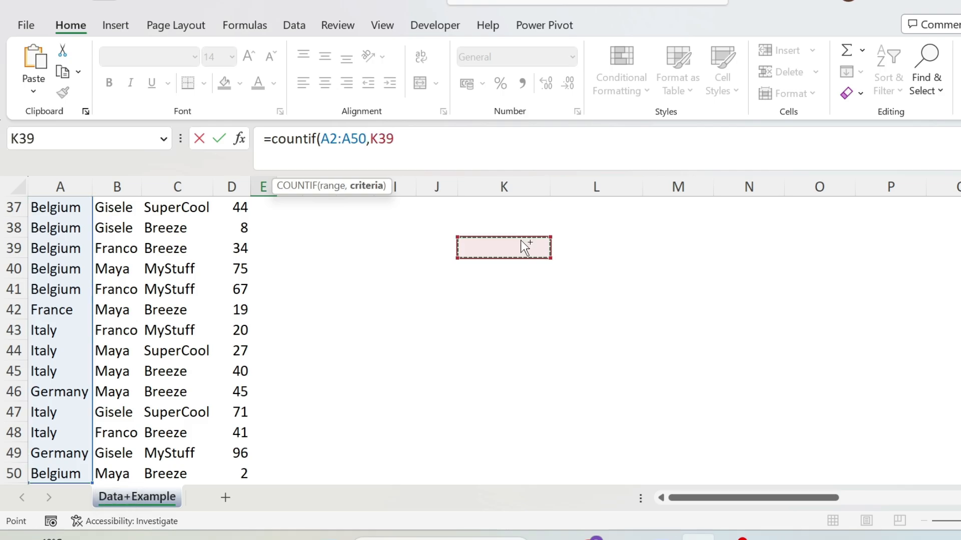
{"action": "key", "text": "ctrl+Up"}
{"action": "key", "text": "ctrl+Up"}
{"action": "key", "text": "ctrl+Up"}
{"action": "key", "text": "ctrl+Up"}
{"action": "left_click", "coordinate": [519, 240]}
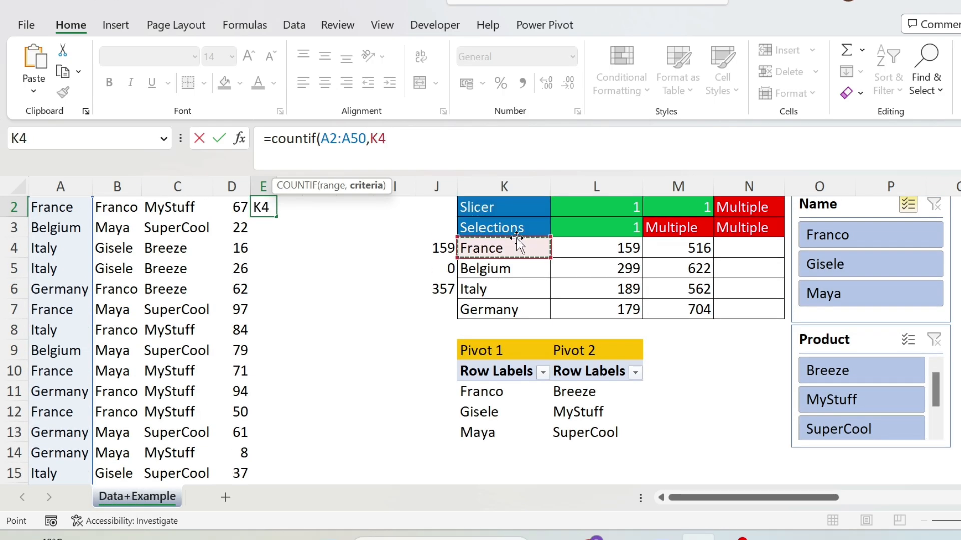
{"action": "type", "text": ")"}
{"action": "key", "text": "Return"}
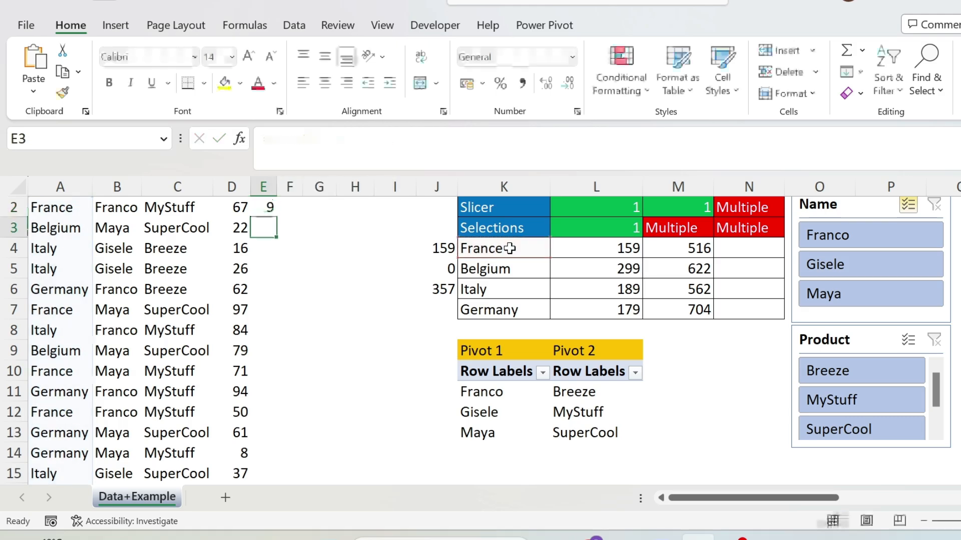
Swap the arguments of E2's COUNTIF so the formula reads =COUNTIF(K4,A2:A50).
{"action": "scroll", "coordinate": [278, 253], "scroll_direction": "up", "scroll_amount": 1}
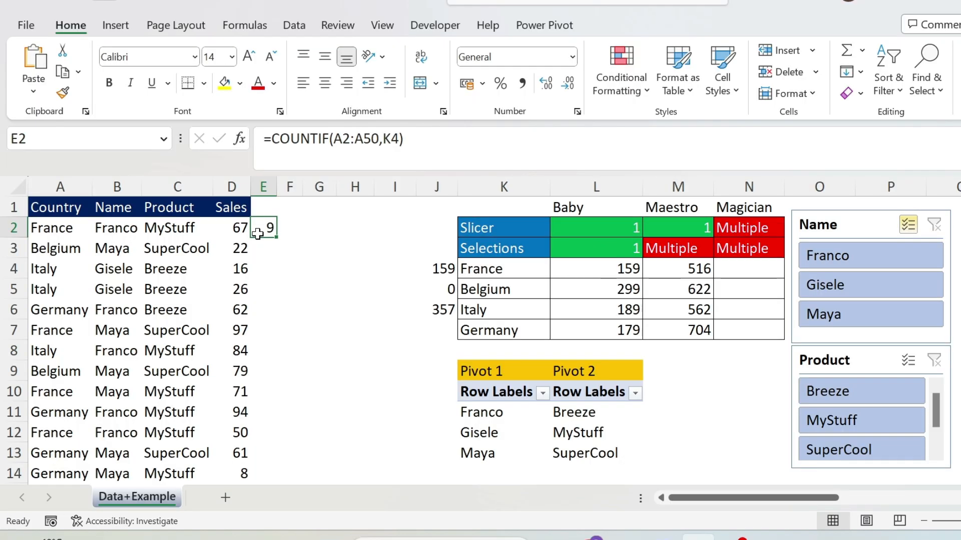
{"action": "left_click", "coordinate": [380, 142]}
{"action": "left_click_drag", "start_coordinate": [382, 140], "coordinate": [333, 138]}
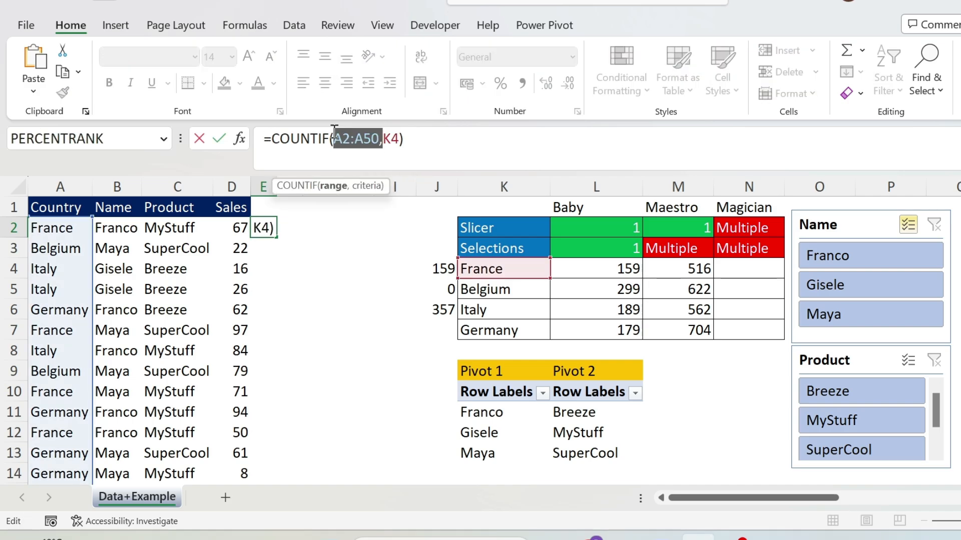
{"action": "key", "text": "BackSpace"}
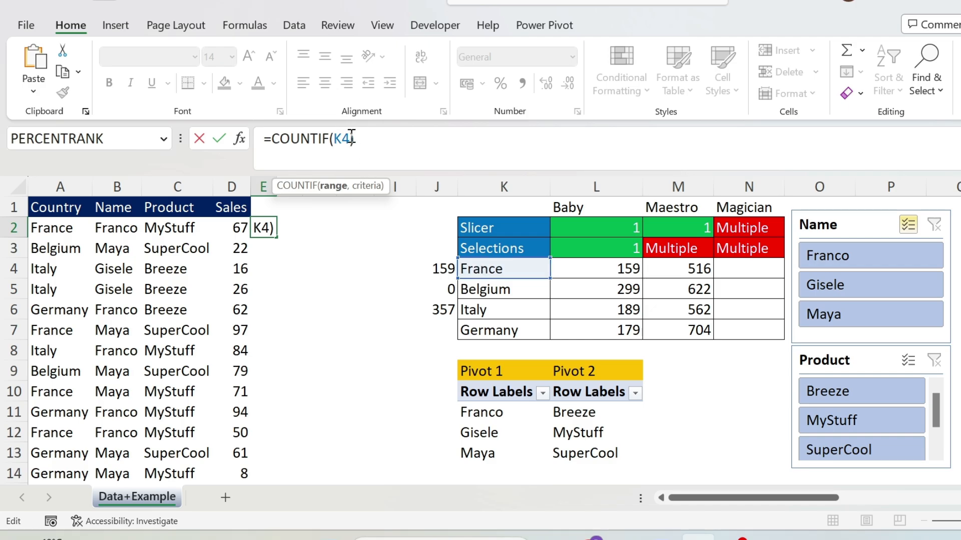
{"action": "key", "text": "ctrl+v"}
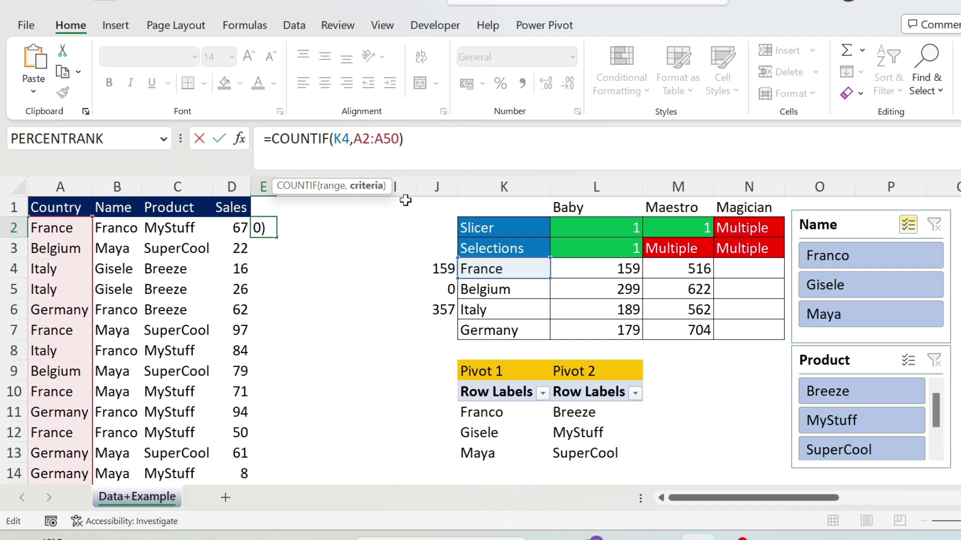
{"action": "key", "text": "Return"}
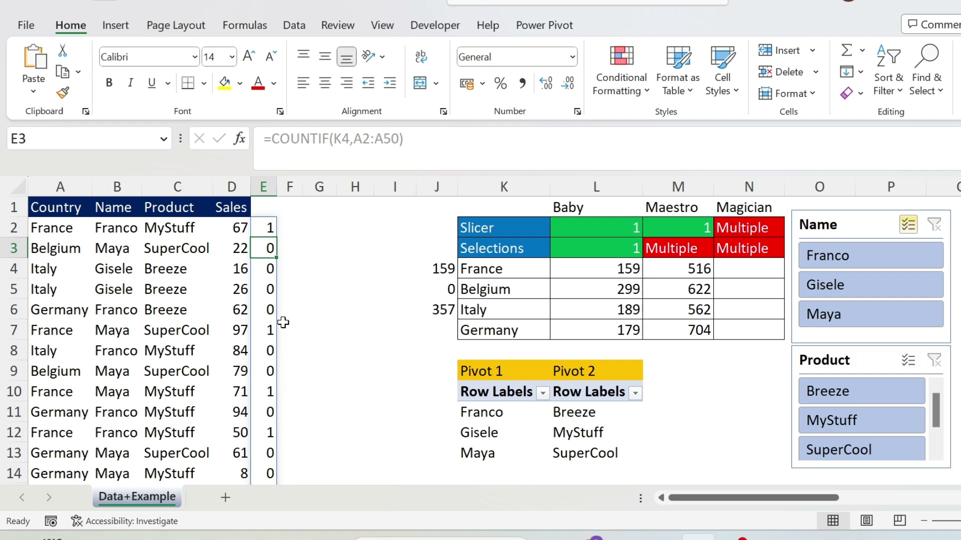
Examine the spilled COUNTIF results in column E down to row 50 and compare them with the matching France rows in the Country column.
{"action": "key", "text": "Up"}
{"action": "key", "text": "Left"}
{"action": "key", "text": "Right"}
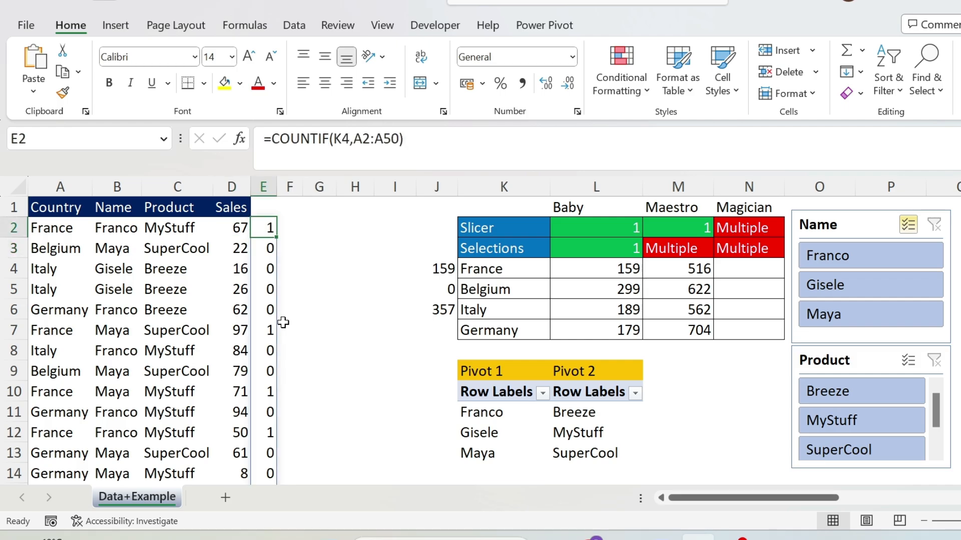
{"action": "key", "text": "ctrl+shift+Down"}
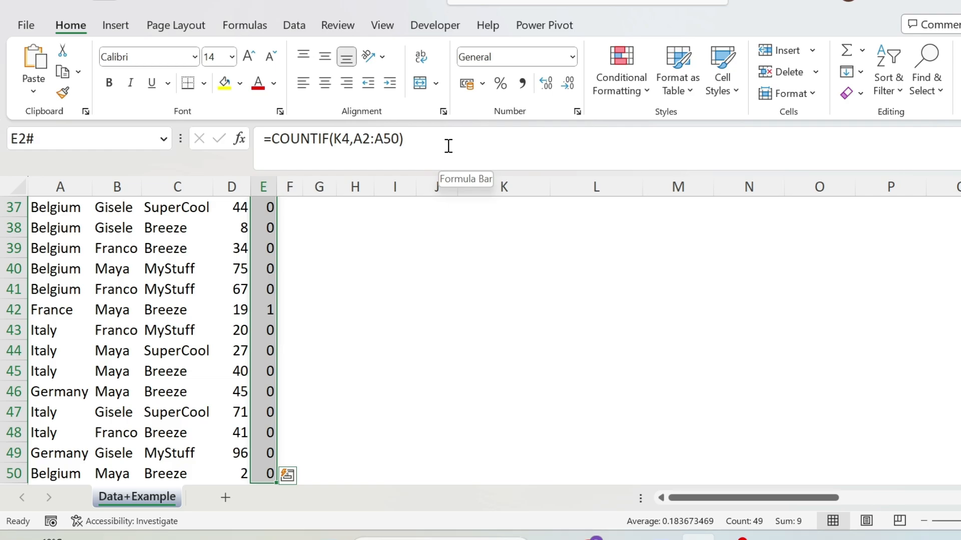
{"action": "key", "text": "Up"}
{"action": "key", "text": "Down"}
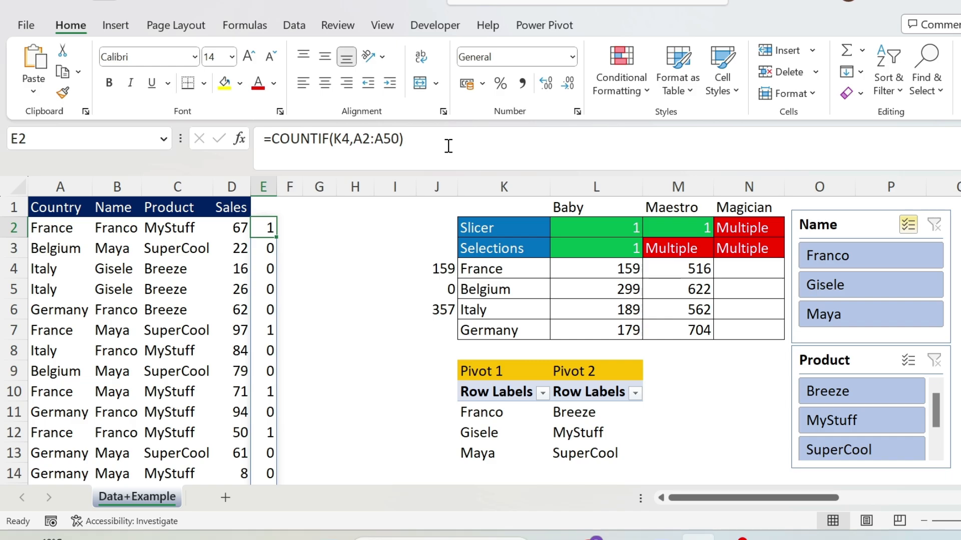
{"action": "key", "text": "Left"}
{"action": "key", "text": "Left"}
{"action": "key", "text": "Left"}
{"action": "key", "text": "Left"}
{"action": "key", "text": "Down"}
{"action": "key", "text": "Down"}
{"action": "key", "text": "Down"}
{"action": "key", "text": "Down"}
{"action": "key", "text": "Down"}
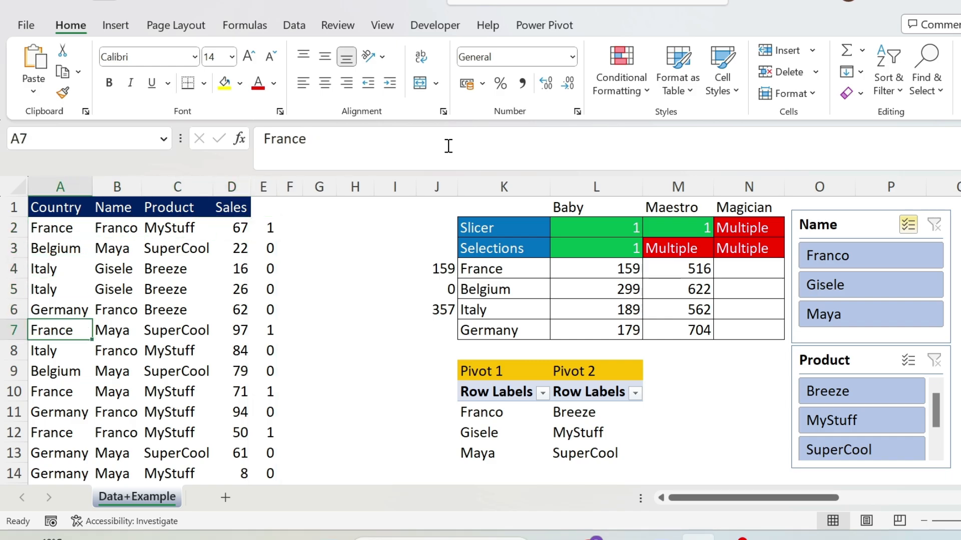
{"action": "key", "text": "Down"}
{"action": "key", "text": "Down"}
{"action": "key", "text": "Down"}
{"action": "key", "text": "Right"}
{"action": "key", "text": "Right"}
{"action": "key", "text": "Right"}
{"action": "key", "text": "Right"}
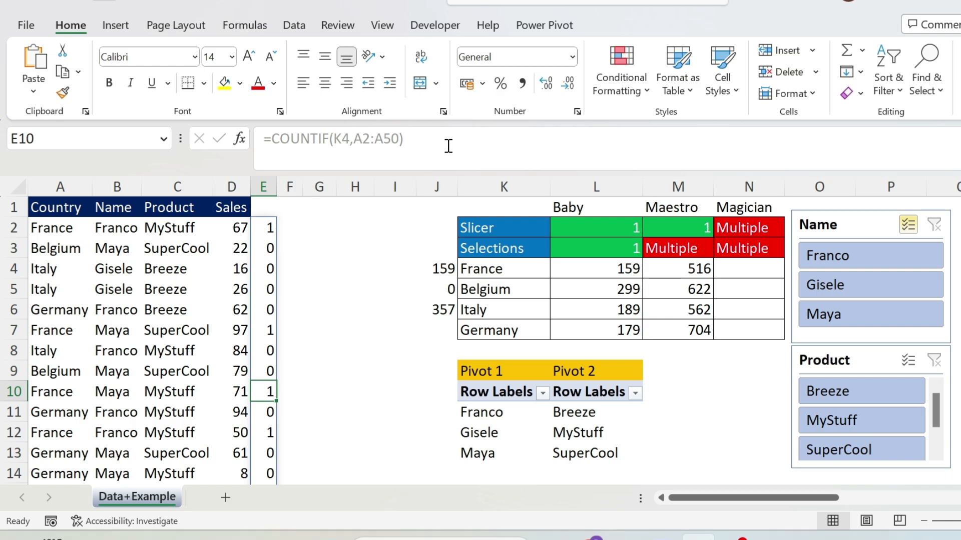
{"action": "key", "text": "Up"}
{"action": "key", "text": "Up"}
{"action": "key", "text": "Up"}
{"action": "key", "text": "Up"}
{"action": "key", "text": "Up"}
{"action": "key", "text": "Up"}
{"action": "key", "text": "Up"}
{"action": "key", "text": "Up"}
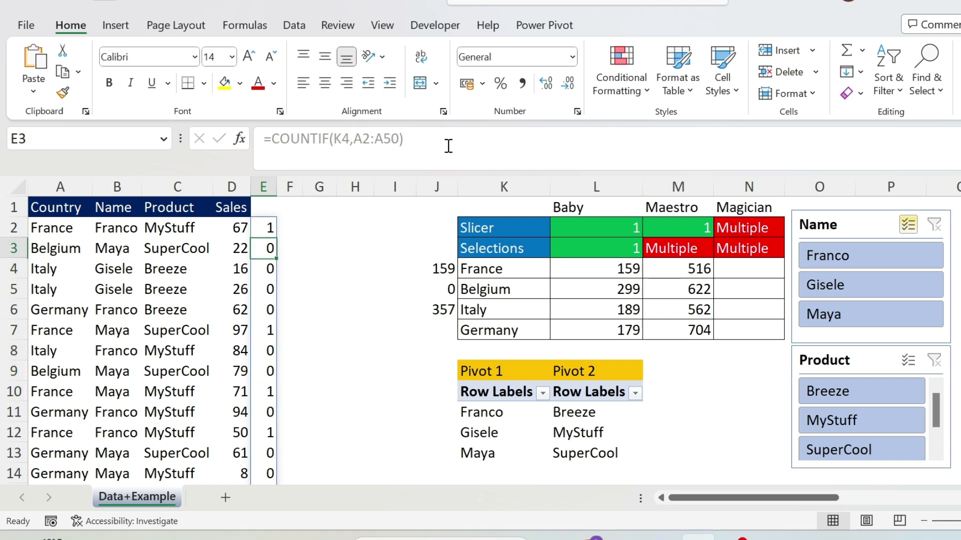
Enter a COUNTIF in F2 with the Pivot 1 list $K$11:$K$13 as range and the Name column $B$2:$B$50 as criteria.
{"action": "key", "text": "Right"}
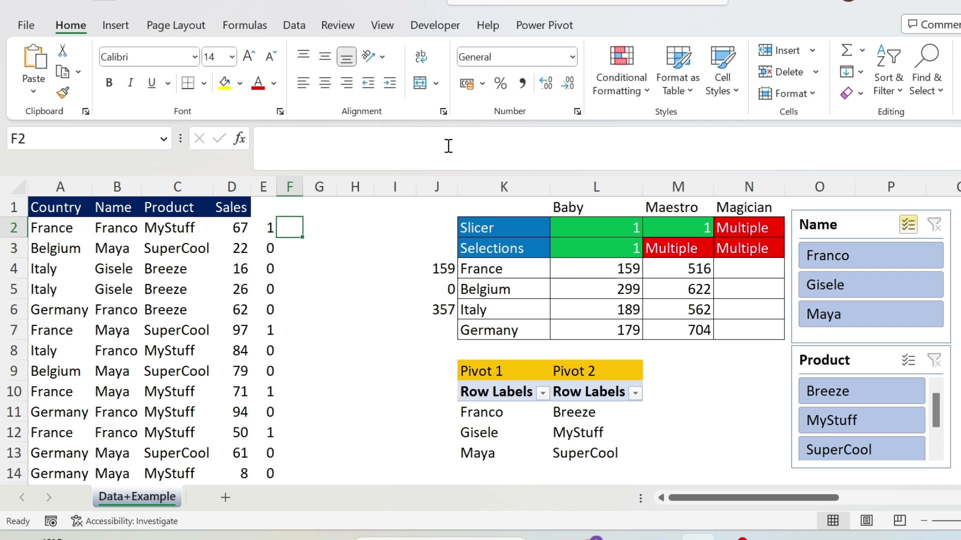
{"action": "type", "text": "=countif("}
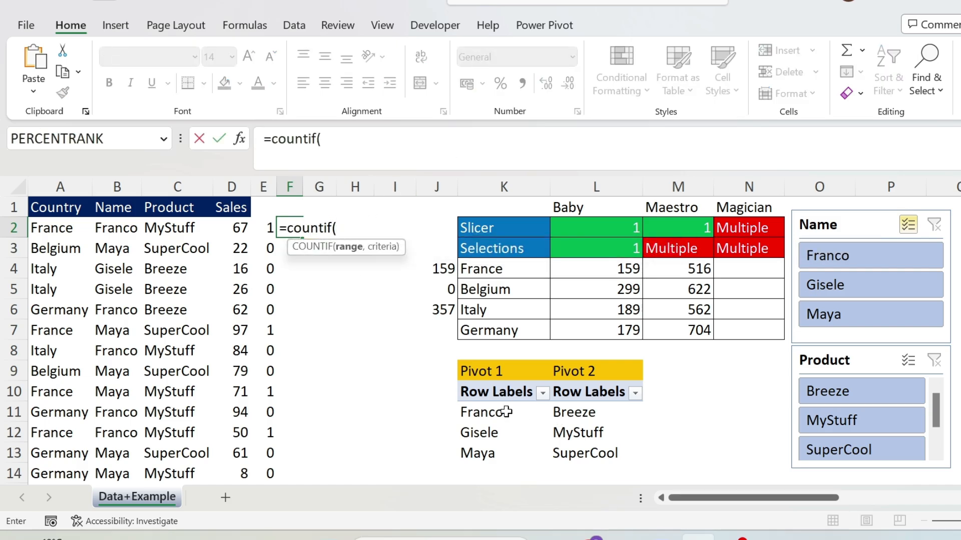
{"action": "left_click_drag", "start_coordinate": [507, 412], "coordinate": [499, 452]}
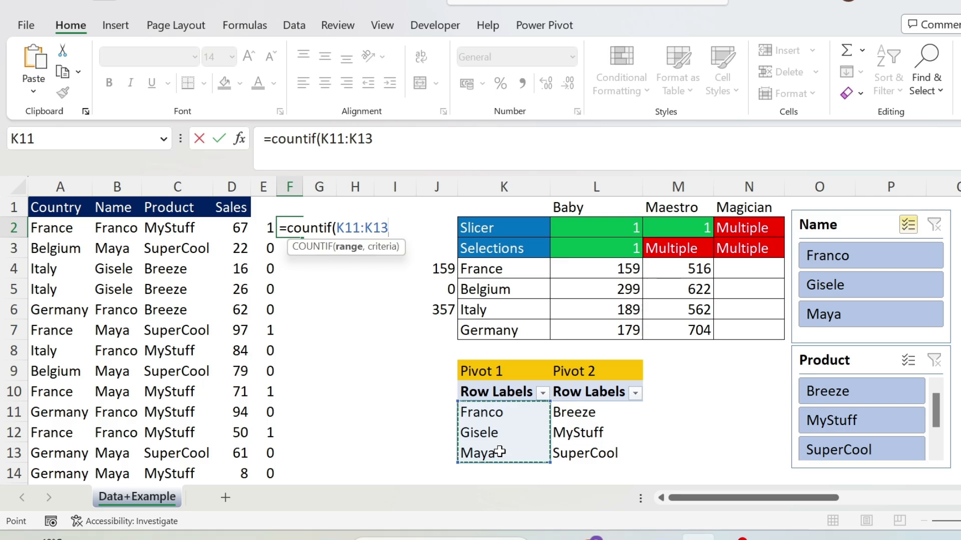
{"action": "key", "text": "F4"}
{"action": "type", "text": ","}
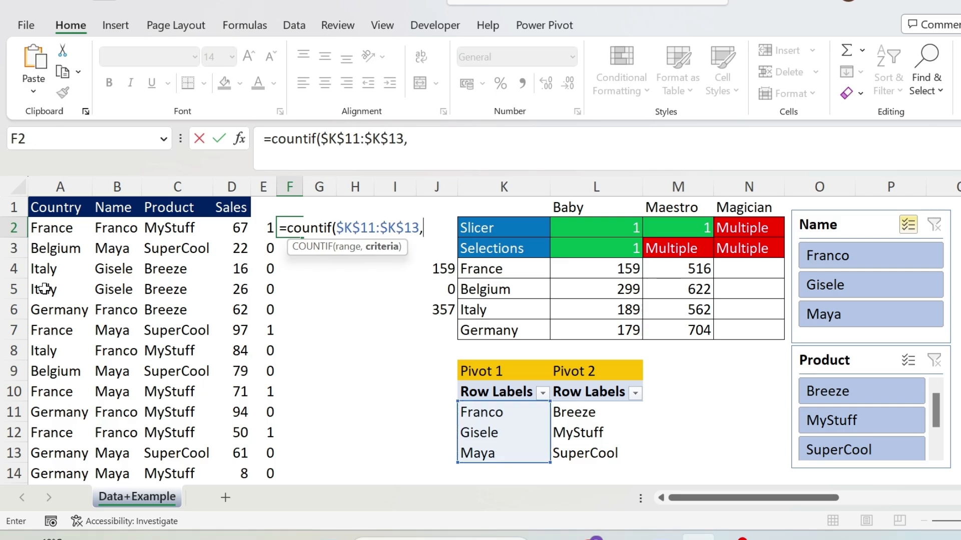
{"action": "left_click", "coordinate": [116, 228]}
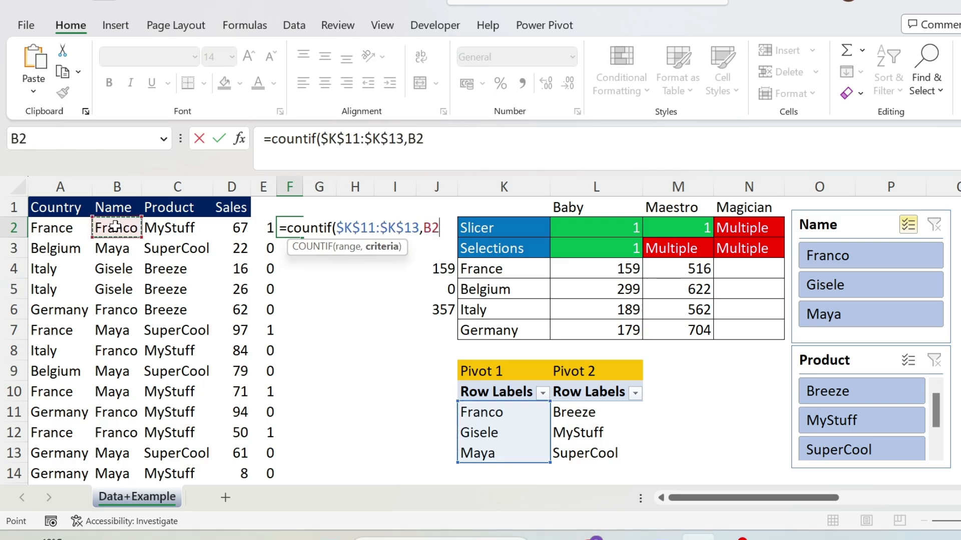
{"action": "key", "text": "ctrl+shift+Down"}
{"action": "key", "text": "F4"}
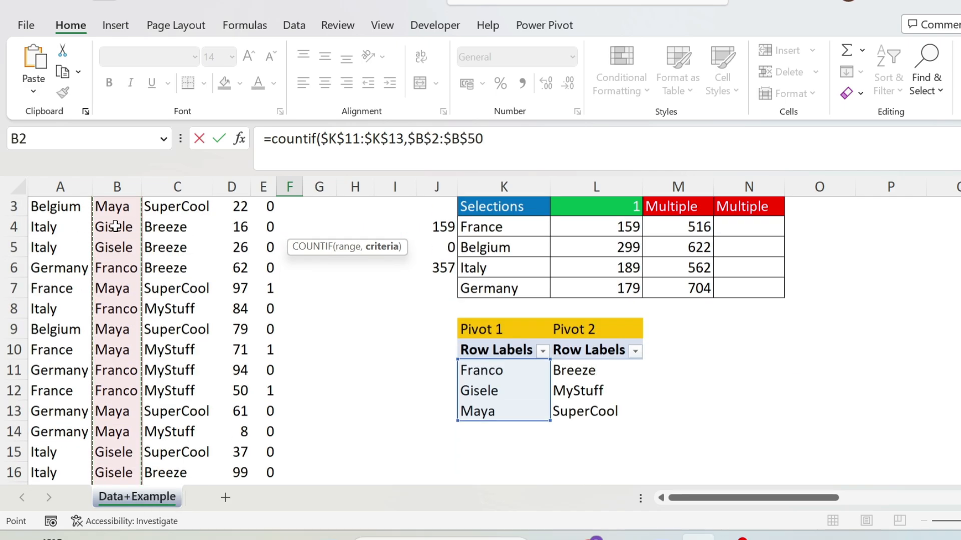
{"action": "type", "text": ")"}
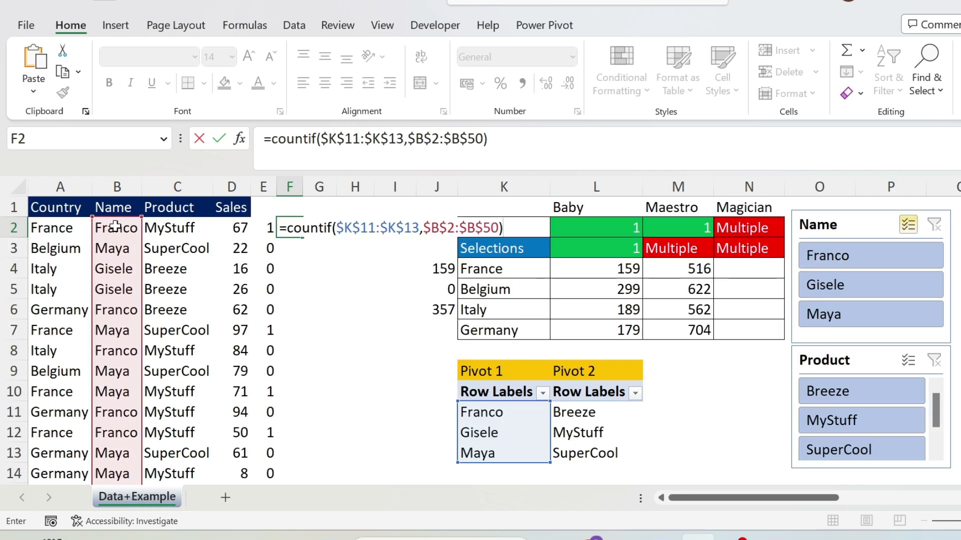
{"action": "key", "text": "Return"}
{"action": "key", "text": "Up"}
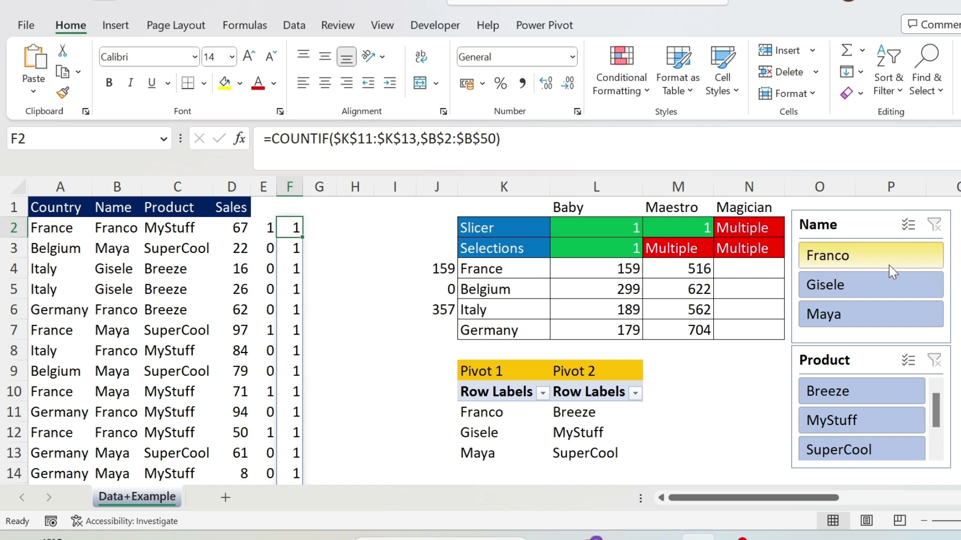
Filter the Name slicer to its second name only, turn on multi-select, and re-select the other two names.
{"action": "left_click", "coordinate": [877, 288]}
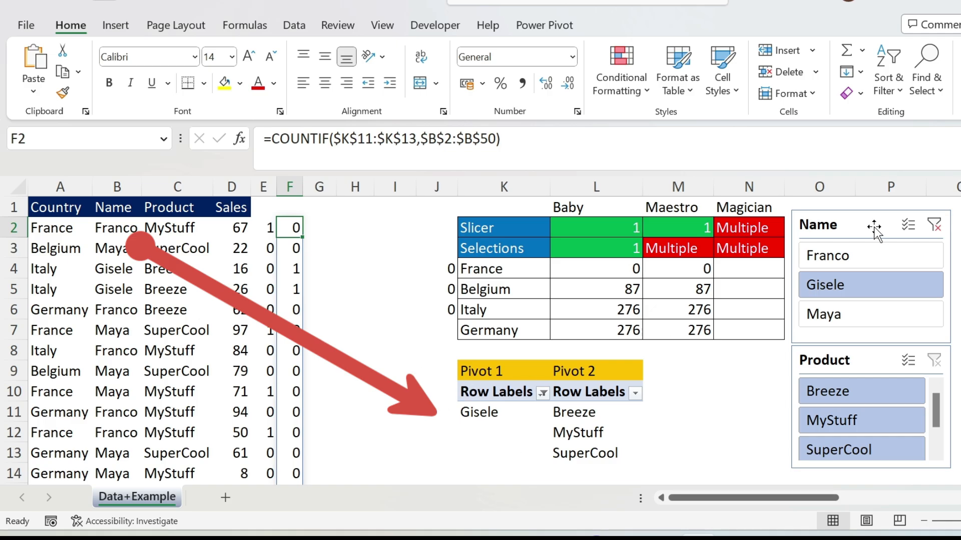
{"action": "left_click", "coordinate": [908, 225]}
{"action": "left_click", "coordinate": [873, 266]}
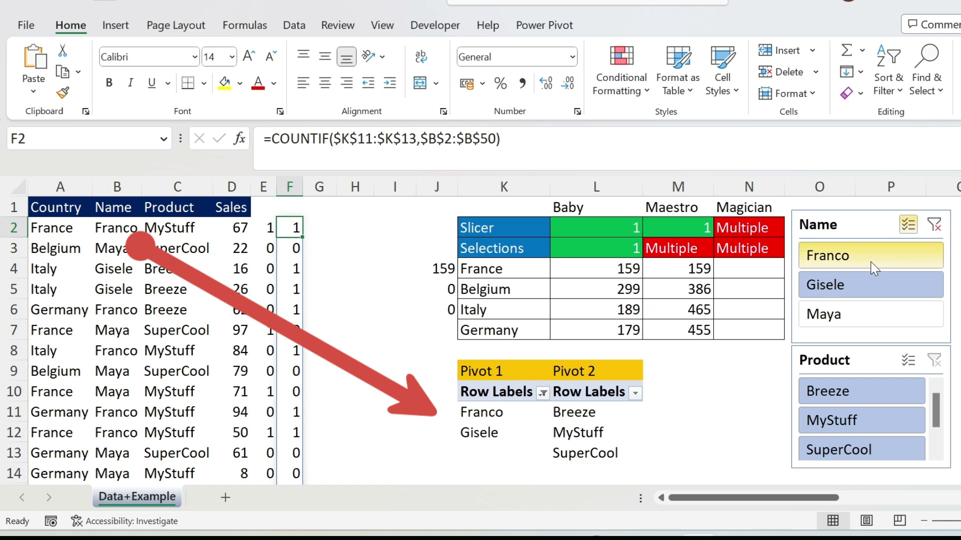
{"action": "left_click", "coordinate": [863, 308]}
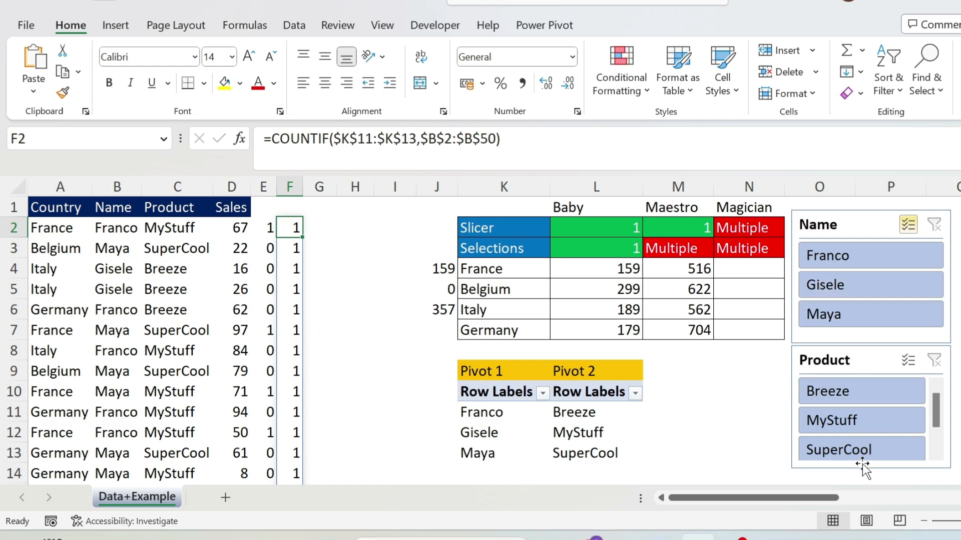
Enter a COUNTIF in G2 with the Pivot 2 list $L$11:$L$13 as range and the Product column C2:C50 as criteria.
{"action": "left_click", "coordinate": [318, 212]}
{"action": "left_click", "coordinate": [319, 221]}
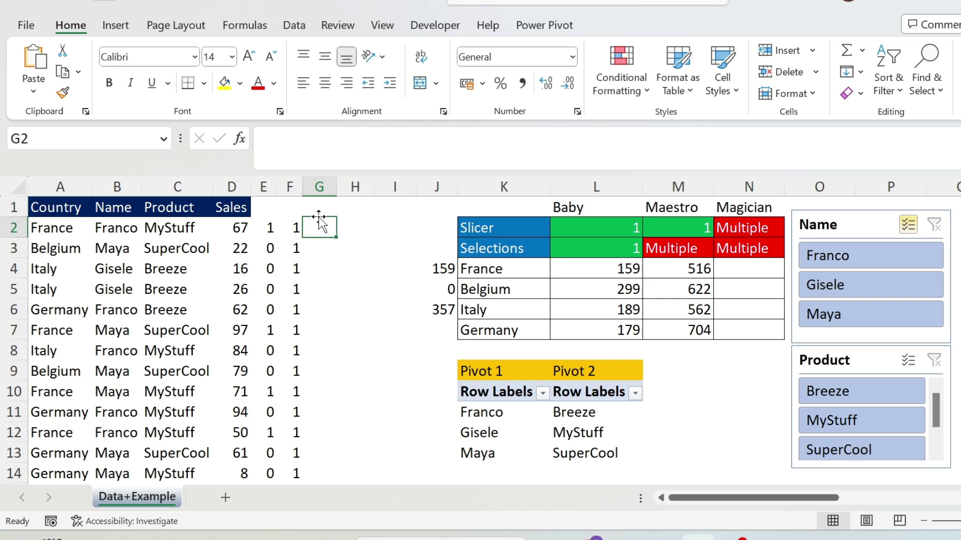
{"action": "type", "text": "=countif("}
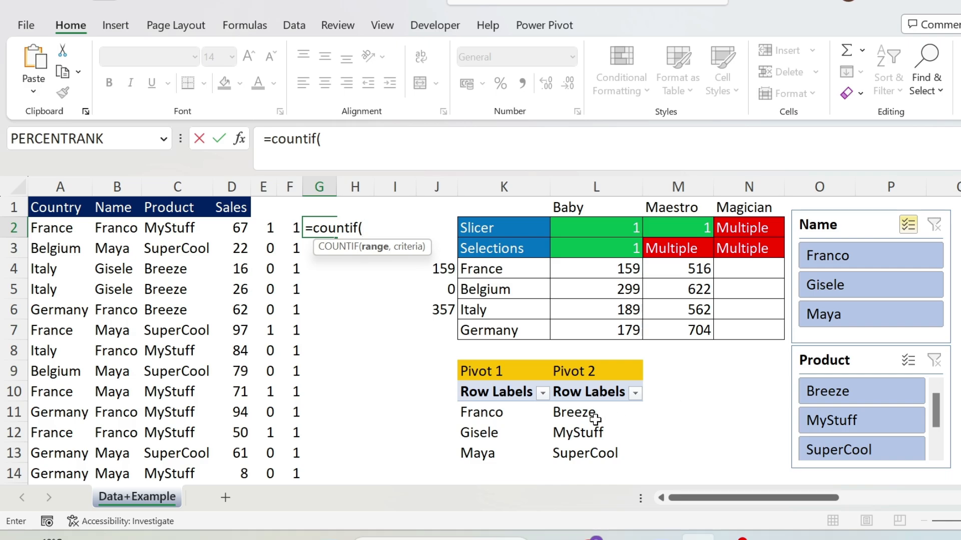
{"action": "left_click_drag", "start_coordinate": [586, 413], "coordinate": [589, 456]}
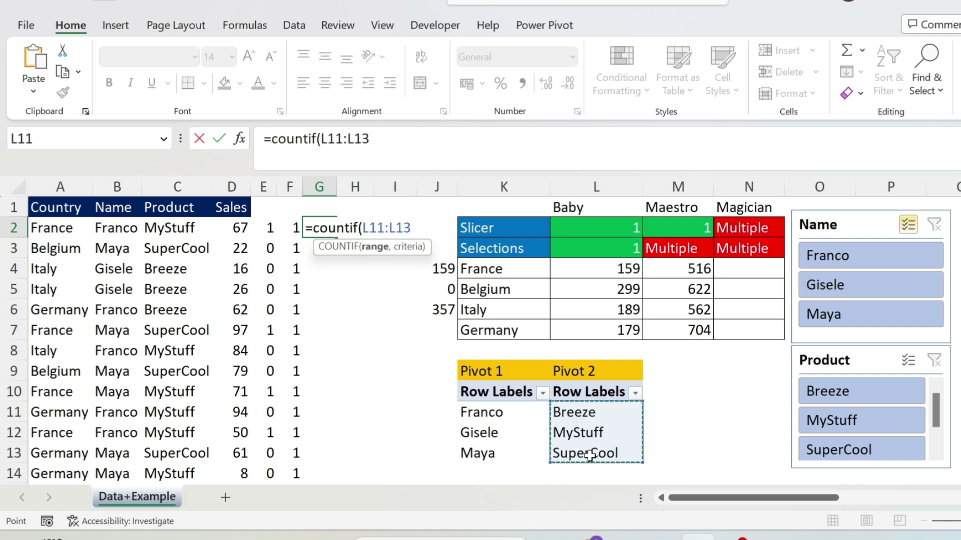
{"action": "key", "text": "F4"}
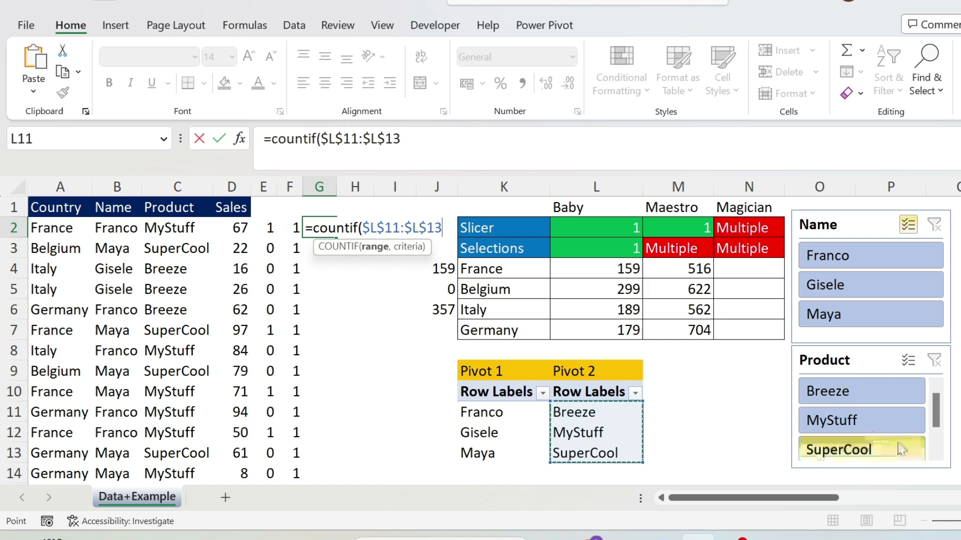
{"action": "type", "text": ","}
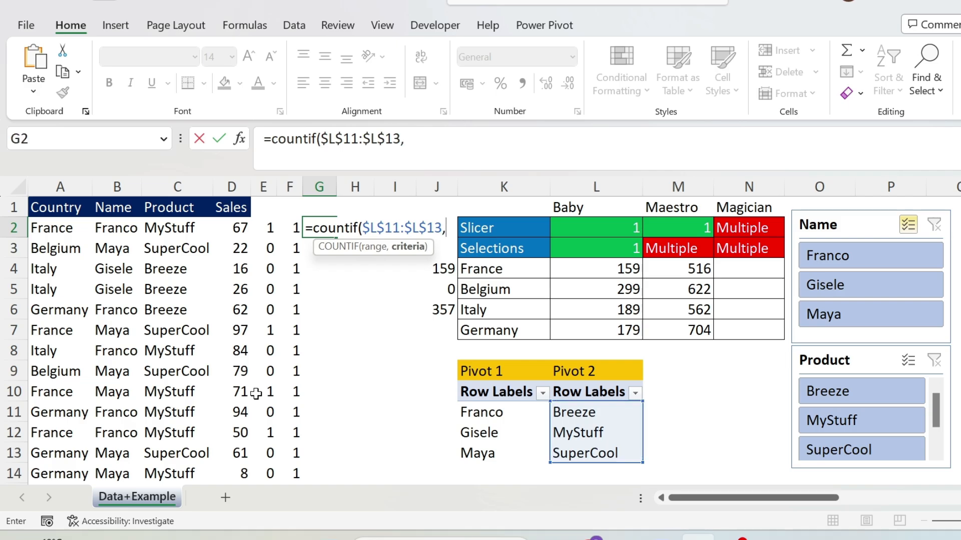
{"action": "left_click", "coordinate": [158, 230]}
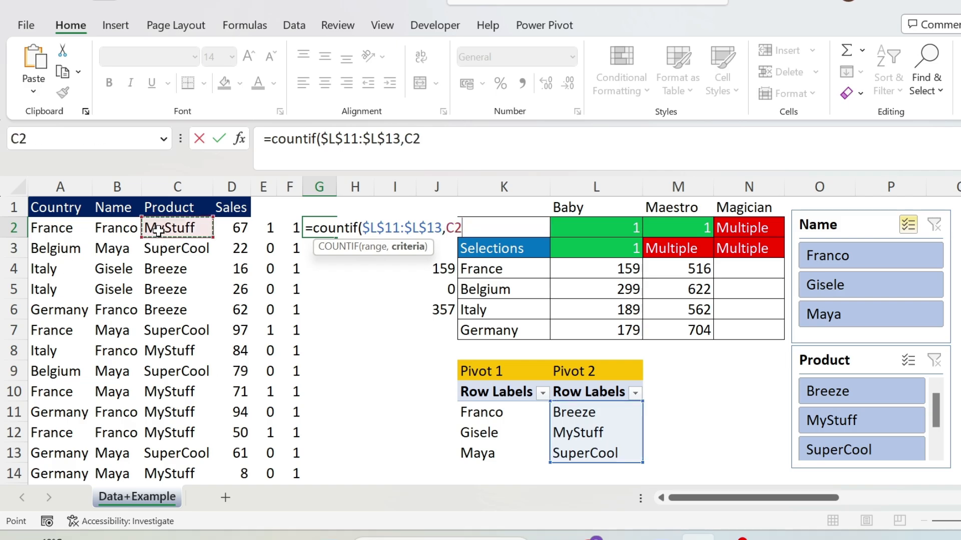
{"action": "key", "text": "ctrl+shift+Down"}
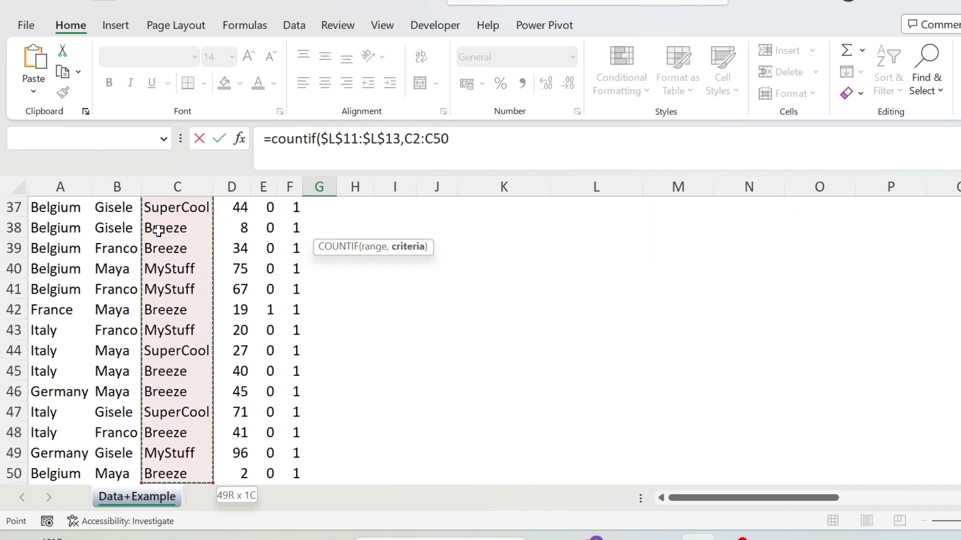
{"action": "type", "text": ")"}
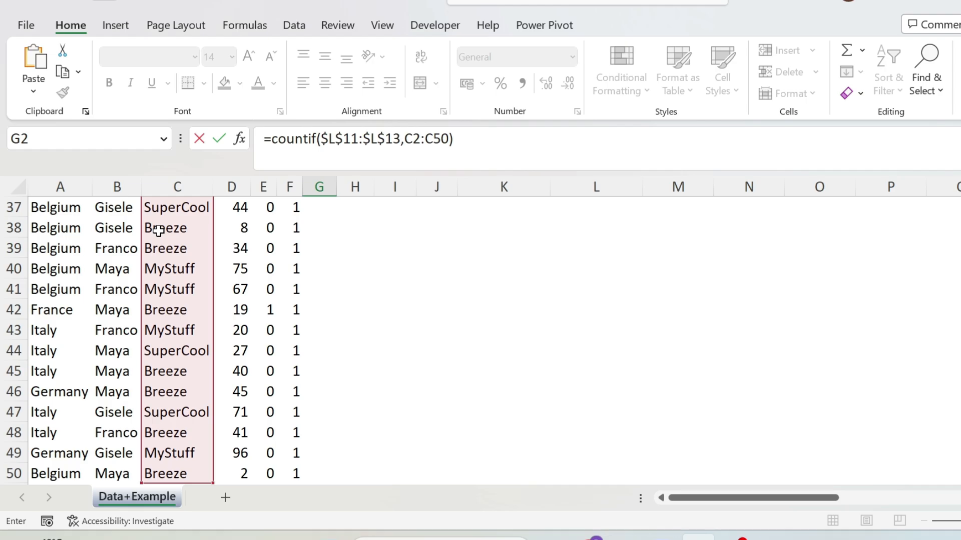
{"action": "key", "text": "Return"}
{"action": "key", "text": "Up"}
{"action": "key", "text": "Up"}
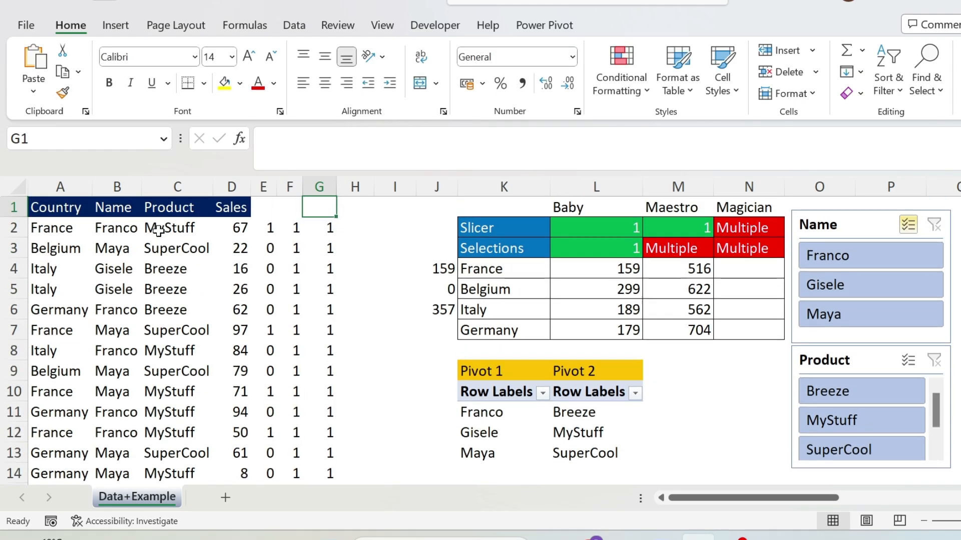
Multiply Sales by the three match flags in H2 with =D2*E2*F2*G2 and fill the formula down to row 50.
{"action": "key", "text": "Down"}
{"action": "key", "text": "Right"}
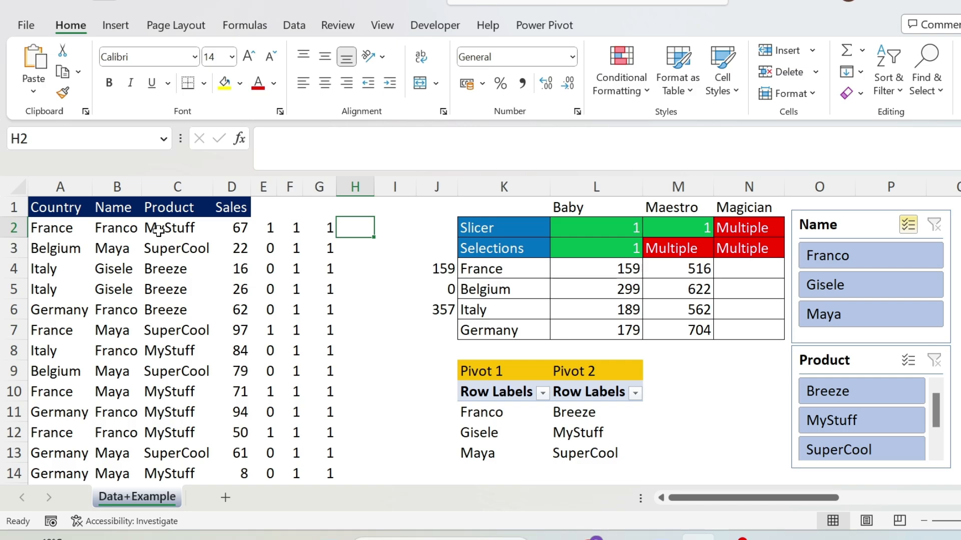
{"action": "type", "text": "="}
{"action": "key", "text": "Left"}
{"action": "key", "text": "Left"}
{"action": "key", "text": "Left"}
{"action": "key", "text": "Left"}
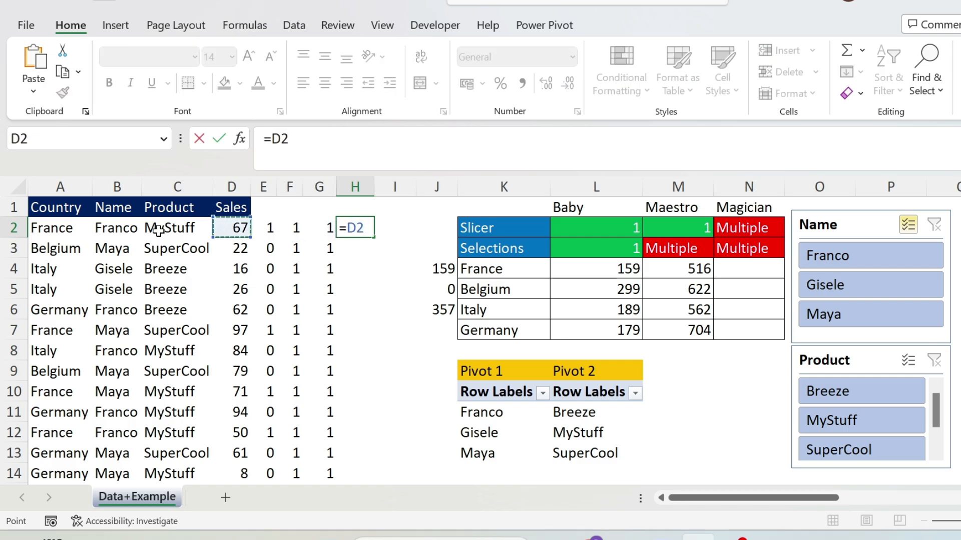
{"action": "type", "text": "*"}
{"action": "key", "text": "Left"}
{"action": "key", "text": "Left"}
{"action": "key", "text": "Left"}
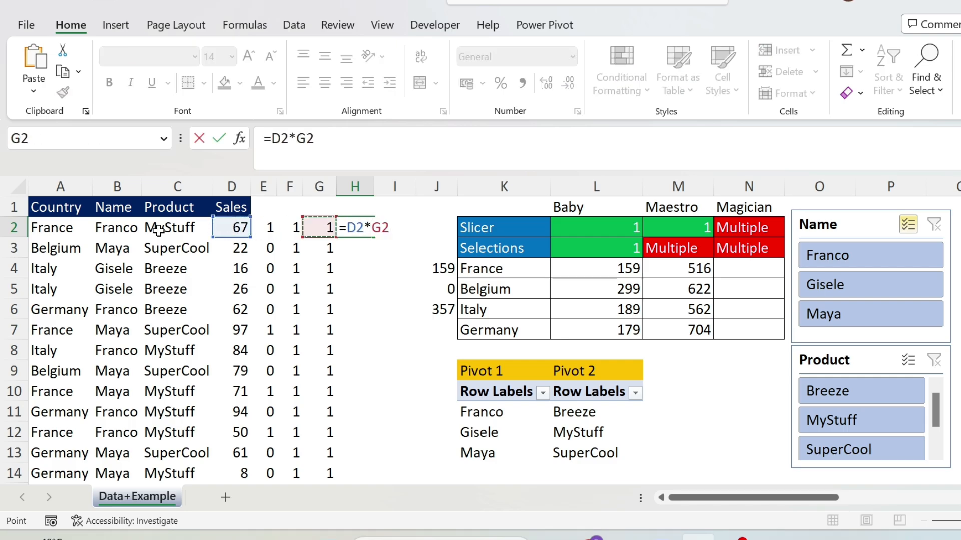
{"action": "type", "text": "*"}
{"action": "key", "text": "Left"}
{"action": "key", "text": "Left"}
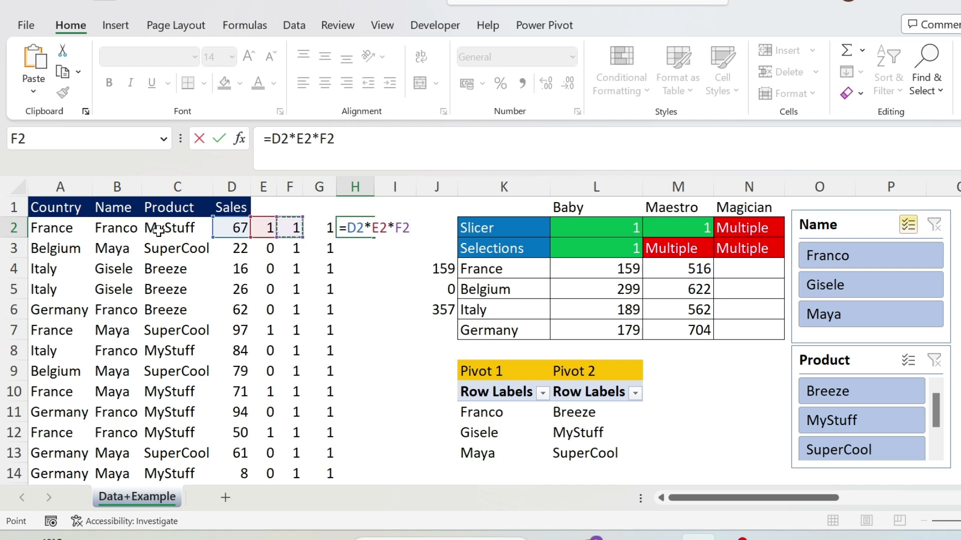
{"action": "type", "text": "*"}
{"action": "key", "text": "Left"}
{"action": "key", "text": "Return"}
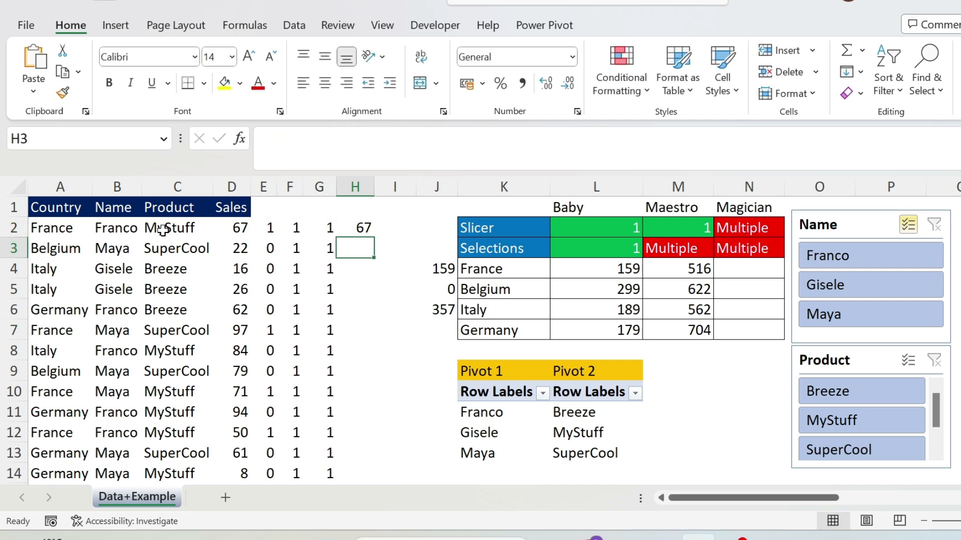
{"action": "left_click", "coordinate": [365, 229]}
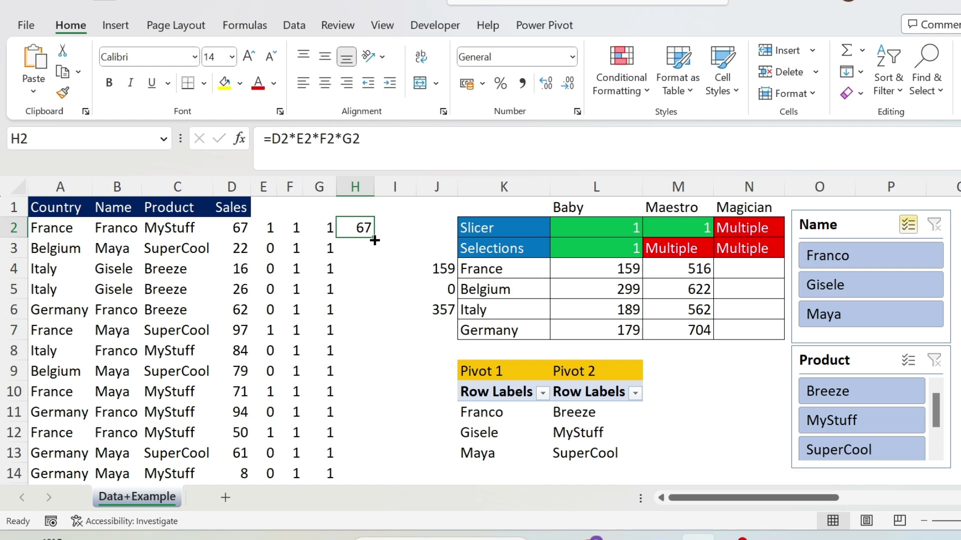
{"action": "double_click", "coordinate": [373, 239]}
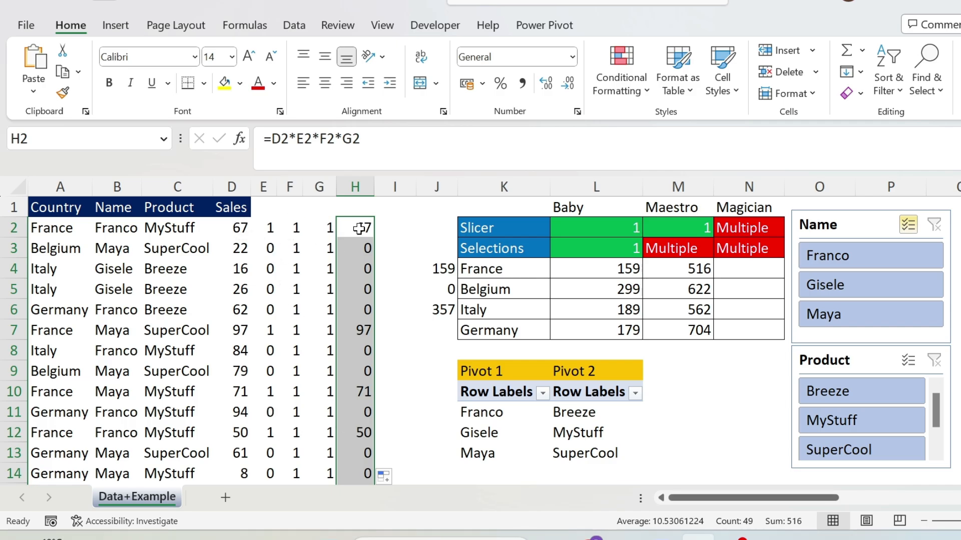
Total the multiplied sales column in I2 with =SUM(H2:H50).
{"action": "left_click", "coordinate": [386, 228]}
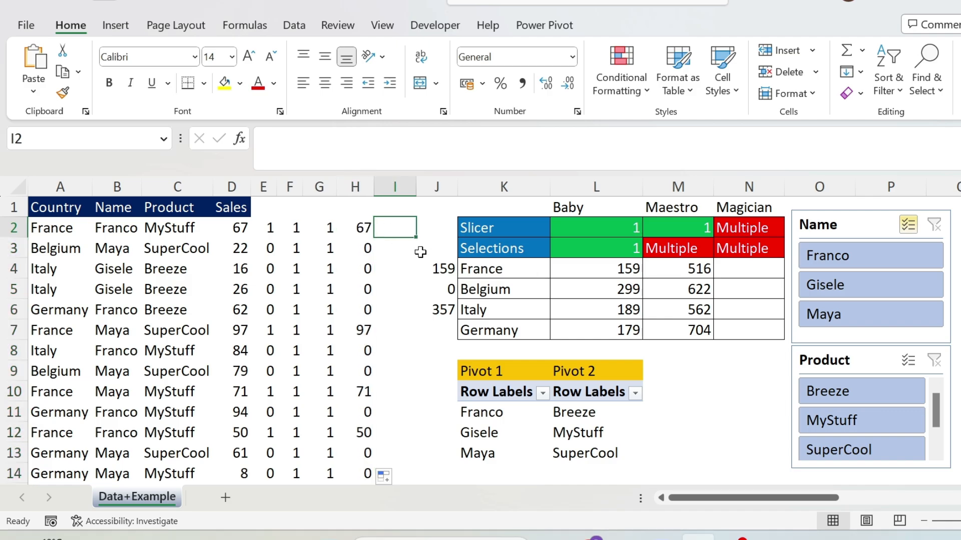
{"action": "type", "text": "=sum("}
{"action": "key", "text": "Left"}
{"action": "key", "text": "ctrl+shift+Down"}
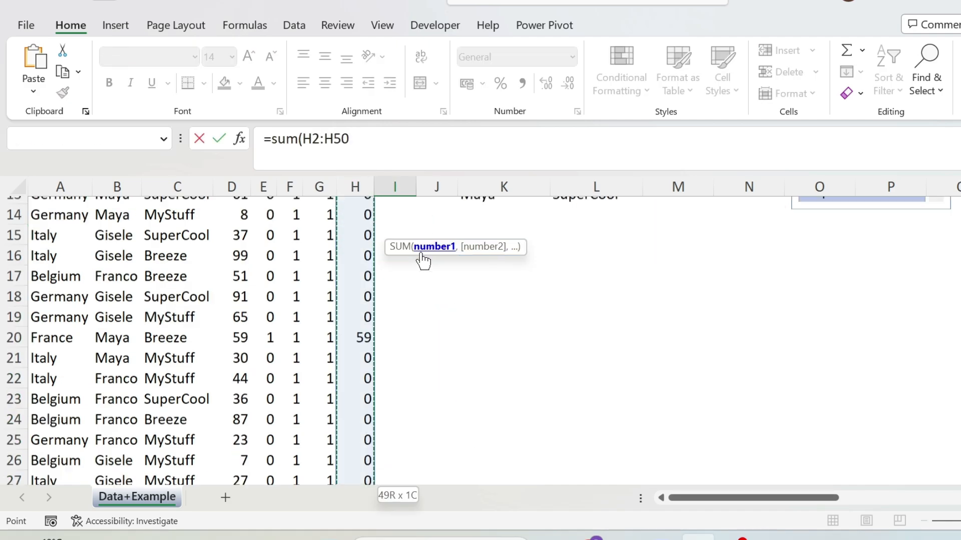
{"action": "type", "text": ")"}
{"action": "key", "text": "Return"}
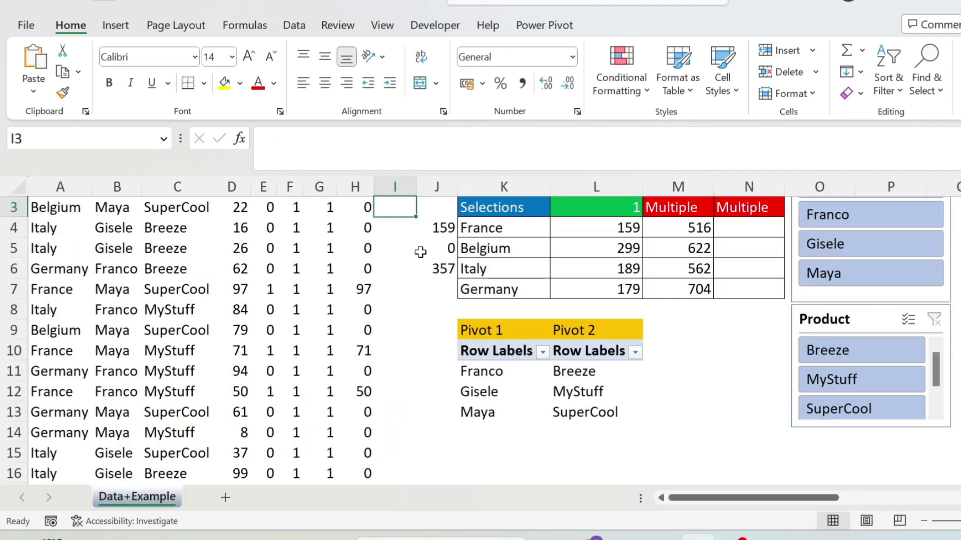
{"action": "key", "text": "Up"}
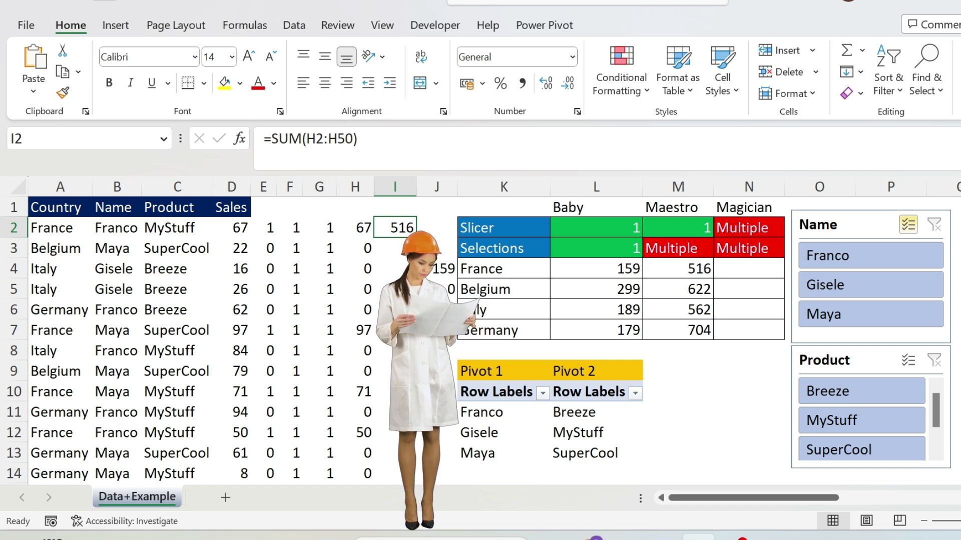
Begin a SUM formula in N4 with a COUNTIF using K4 as range and the Country column $A$2:$A$50 as criteria.
{"action": "left_click", "coordinate": [731, 265]}
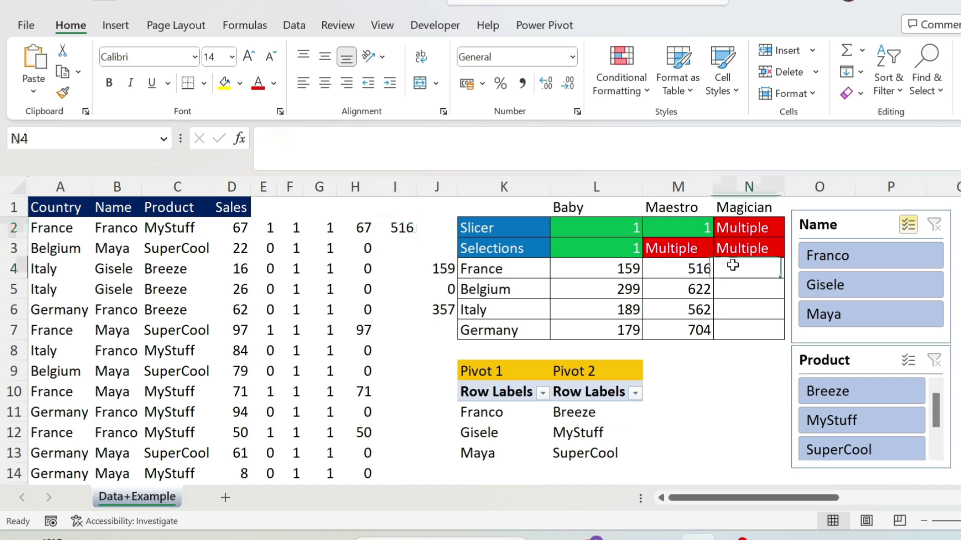
{"action": "left_click", "coordinate": [265, 145]}
{"action": "type", "text": "=sum"}
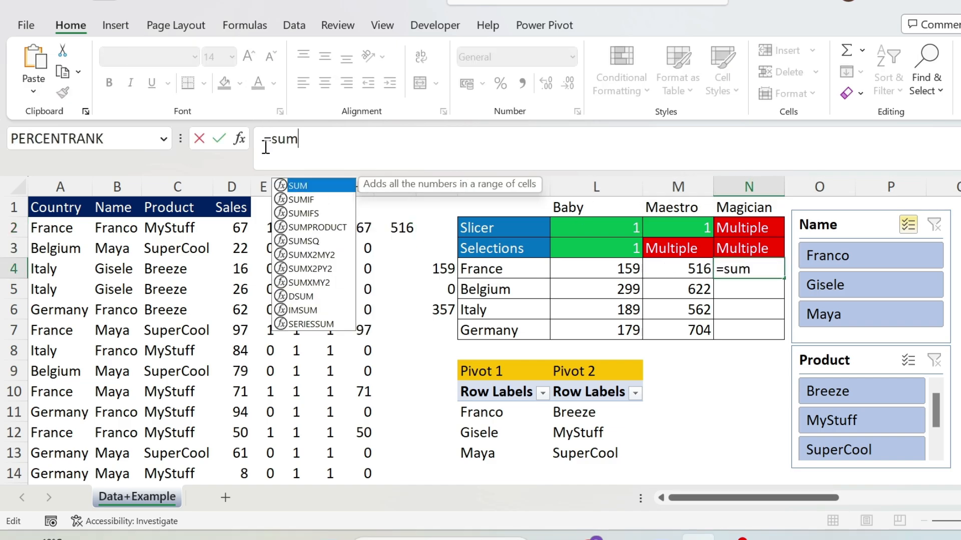
{"action": "type", "text": "("}
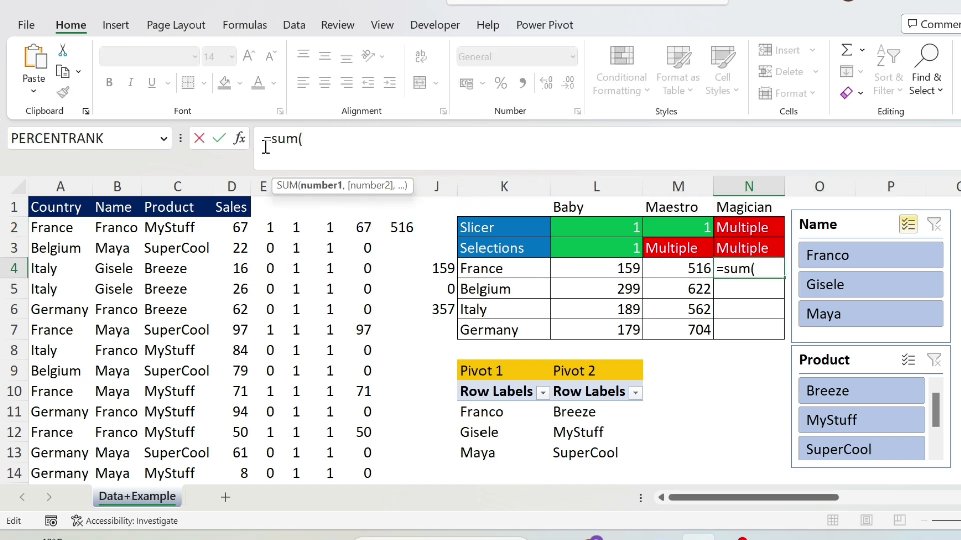
{"action": "type", "text": "countif("}
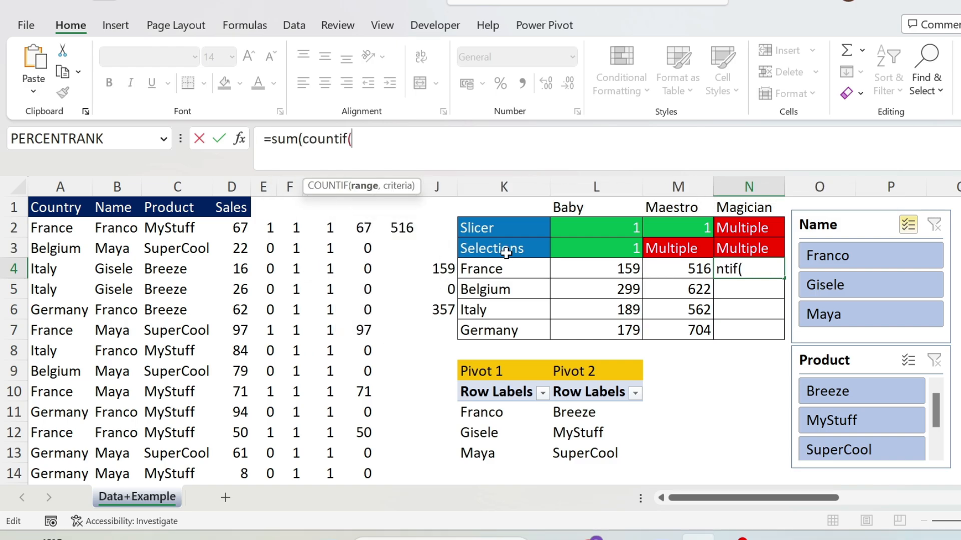
{"action": "left_click", "coordinate": [503, 268]}
{"action": "type", "text": ","}
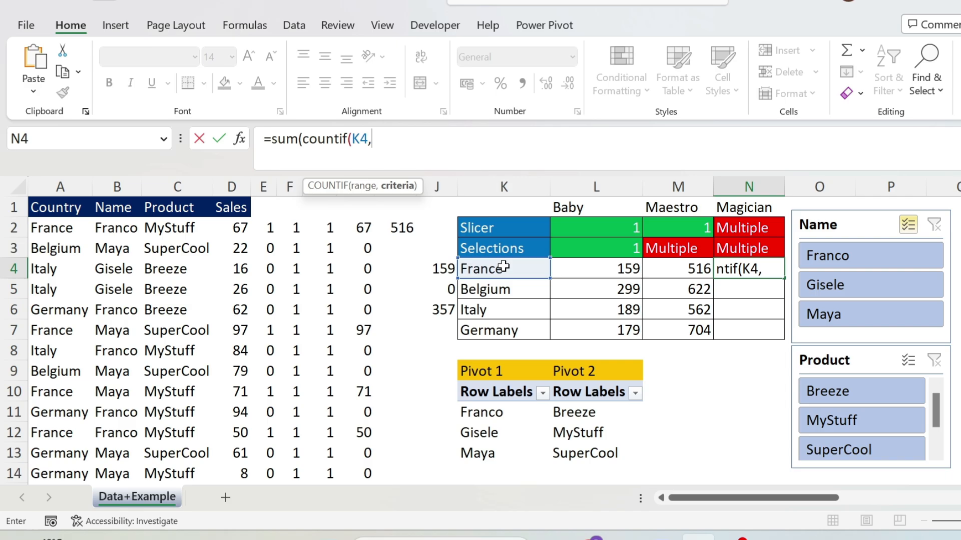
{"action": "left_click", "coordinate": [67, 226]}
{"action": "key", "text": "ctrl+shift+Down"}
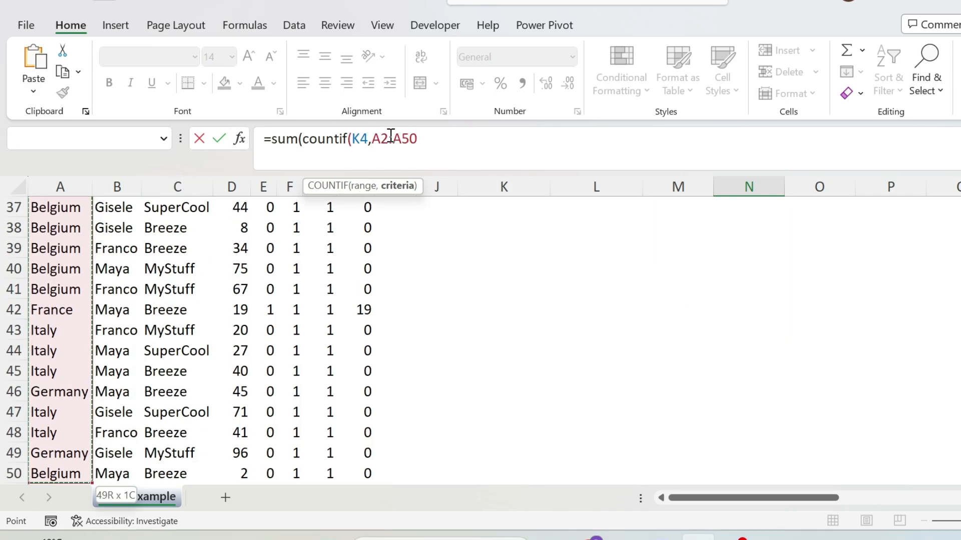
{"action": "left_click_drag", "start_coordinate": [417, 140], "coordinate": [373, 140]}
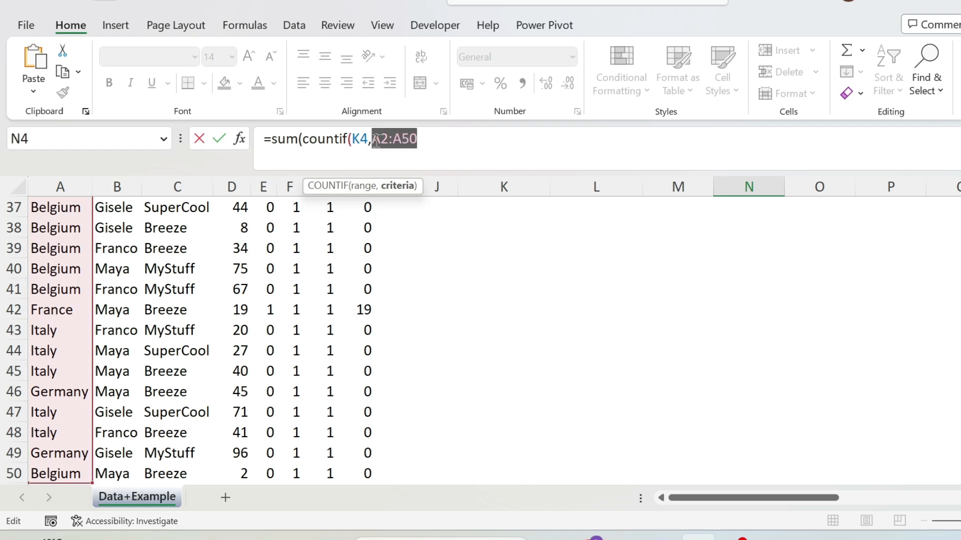
{"action": "key", "text": "F4"}
{"action": "key", "text": "Right"}
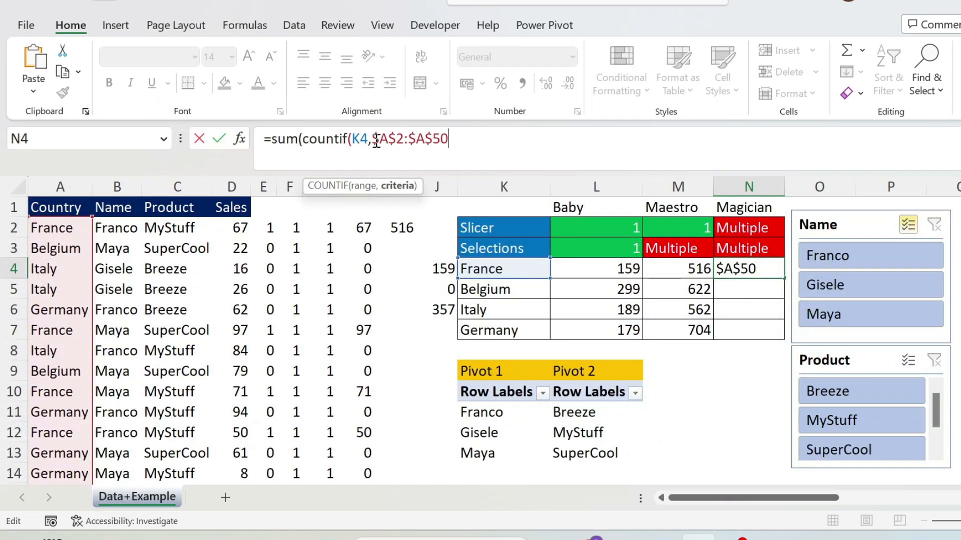
{"action": "type", "text": ")"}
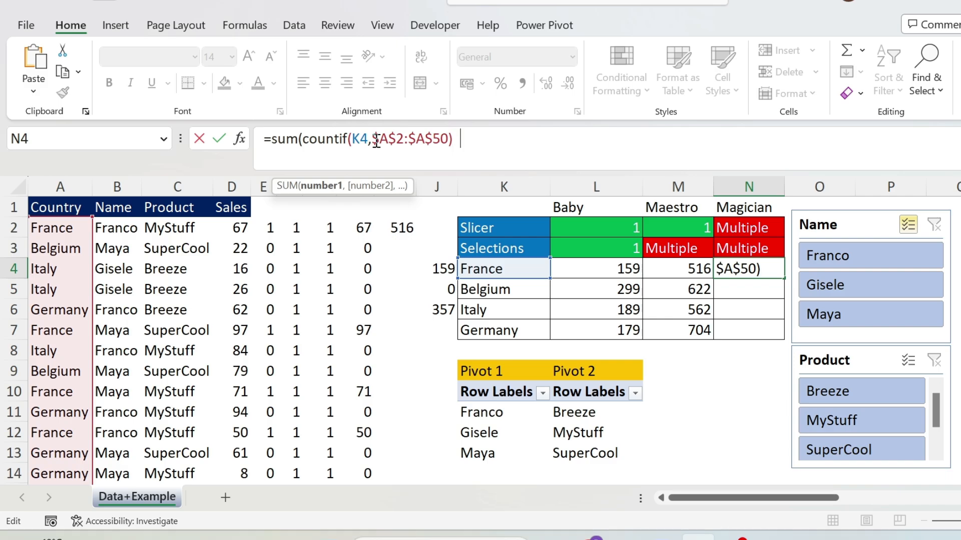
Multiply the N4 formula by a COUNTIF with the Pivot 1 list $K$11:$K$13 as range and $B$2:$B$50 as criteria.
{"action": "type", "text": "*countif("}
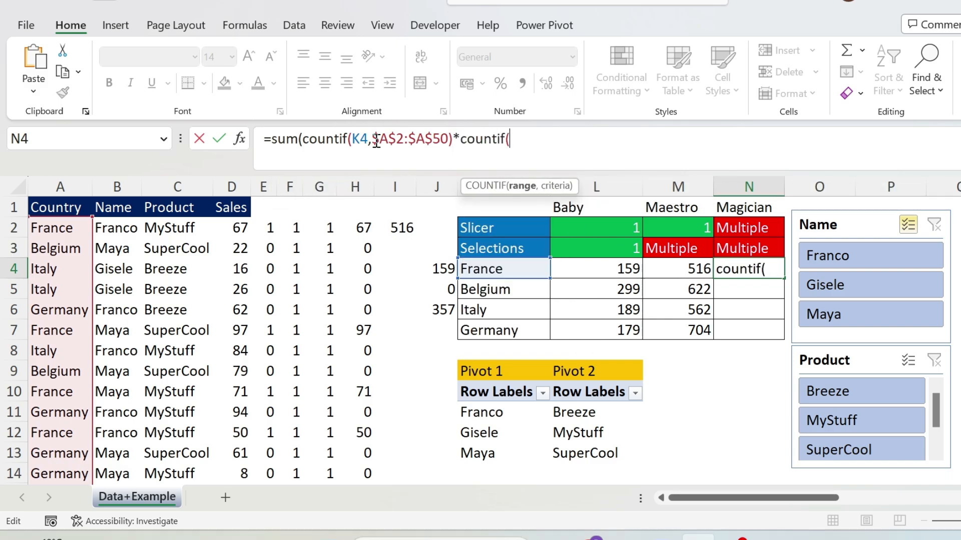
{"action": "left_click_drag", "start_coordinate": [481, 411], "coordinate": [480, 453]}
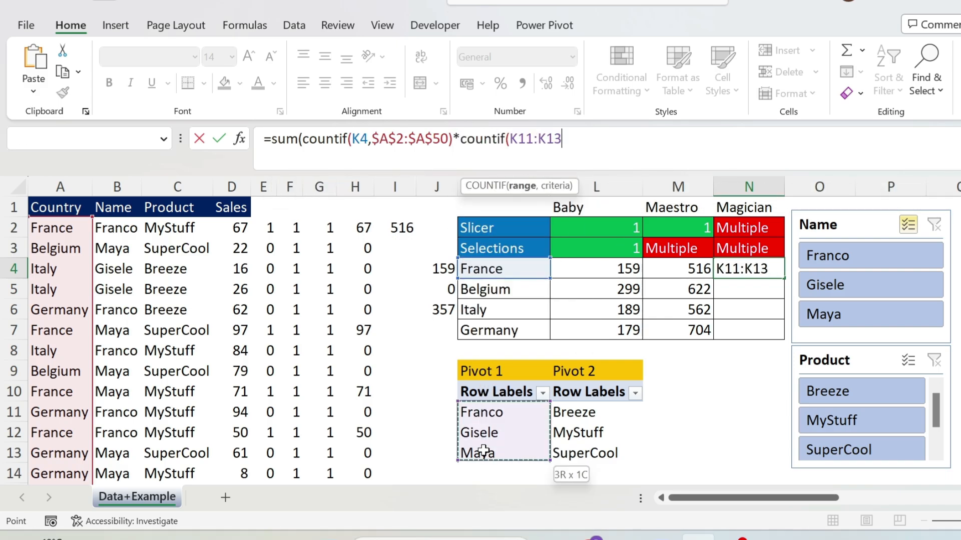
{"action": "key", "text": "F4"}
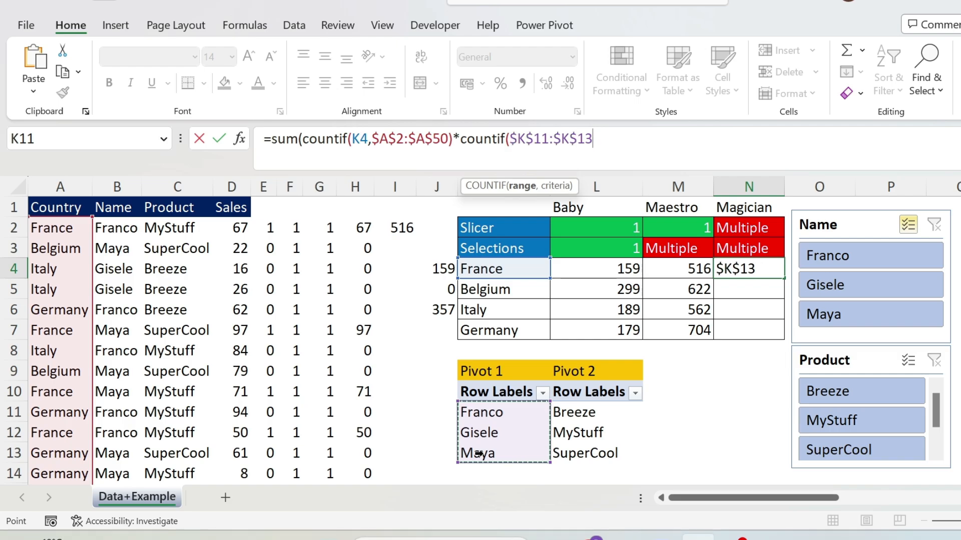
{"action": "type", "text": ","}
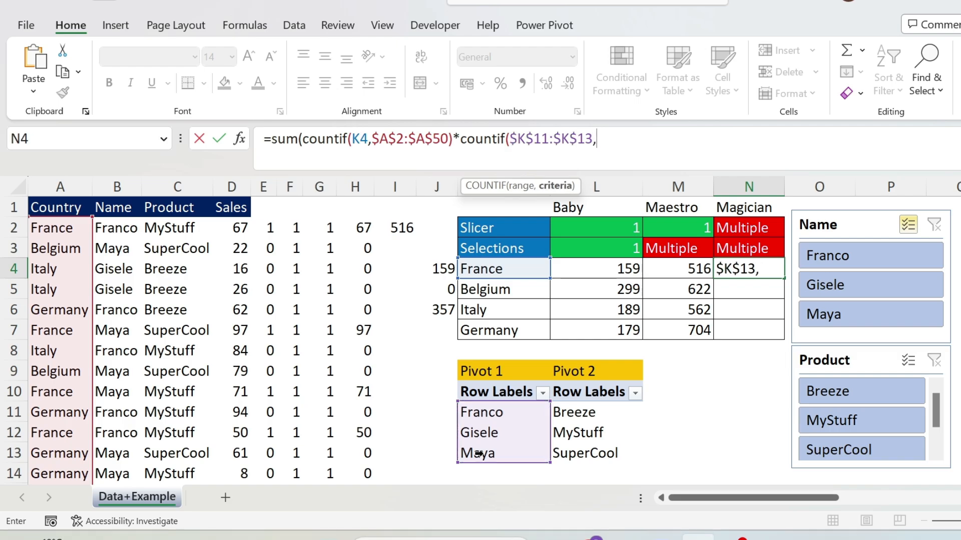
{"action": "left_click", "coordinate": [123, 234]}
{"action": "key", "text": "ctrl+shift+Down"}
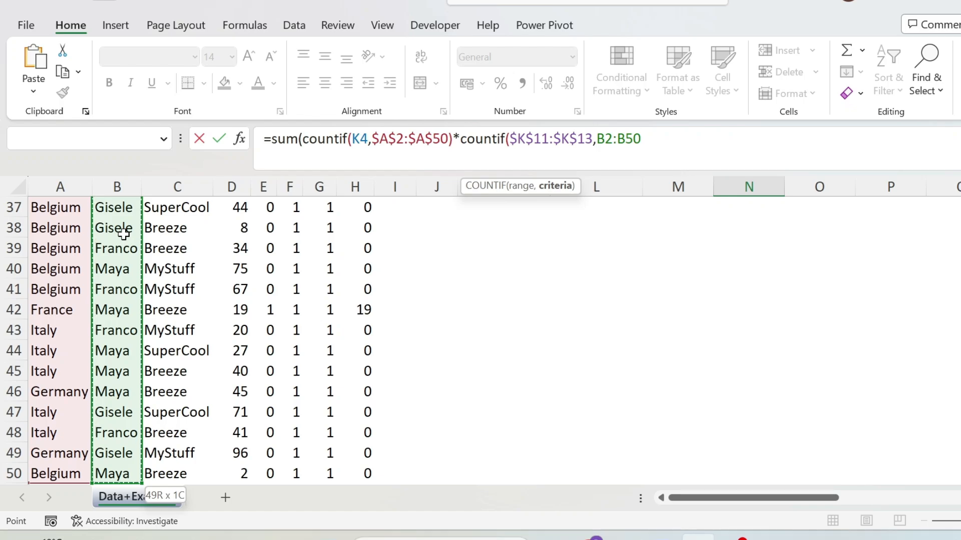
{"action": "key", "text": "F4"}
{"action": "type", "text": ")"}
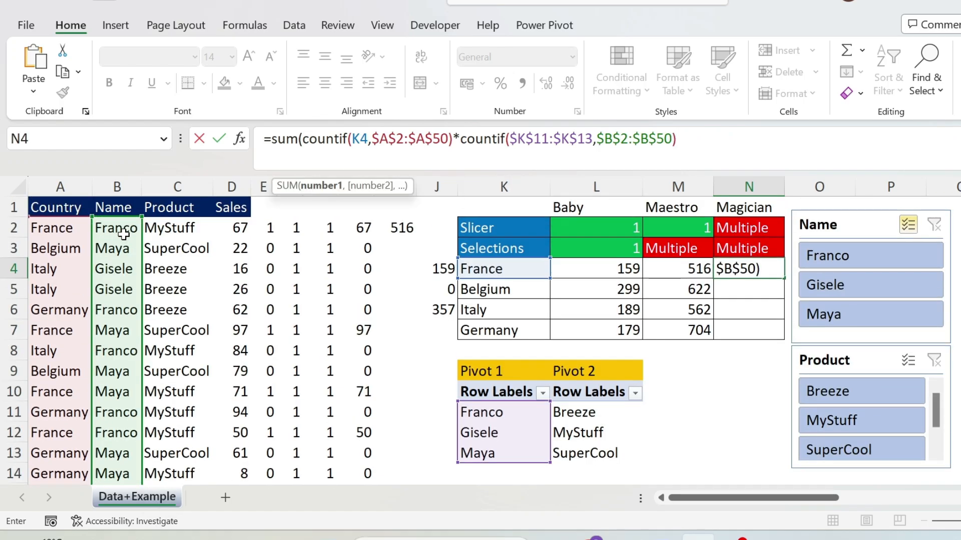
Multiply the N4 formula by a third COUNTIF with the Pivot 2 list $L$11:$L$13 as range and $C$2:$C$50 as criteria.
{"action": "type", "text": "*countif("}
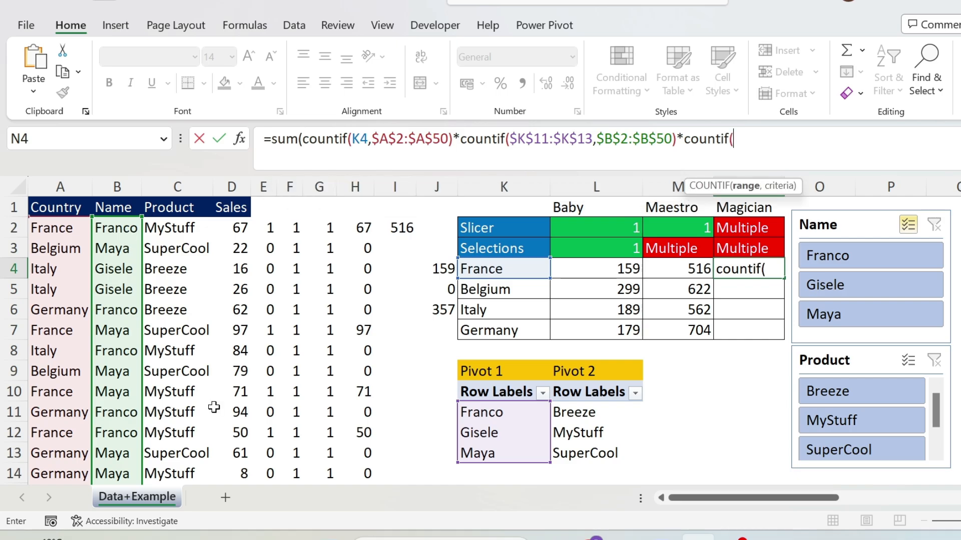
{"action": "left_click_drag", "start_coordinate": [604, 410], "coordinate": [601, 453]}
{"action": "key", "text": "F4"}
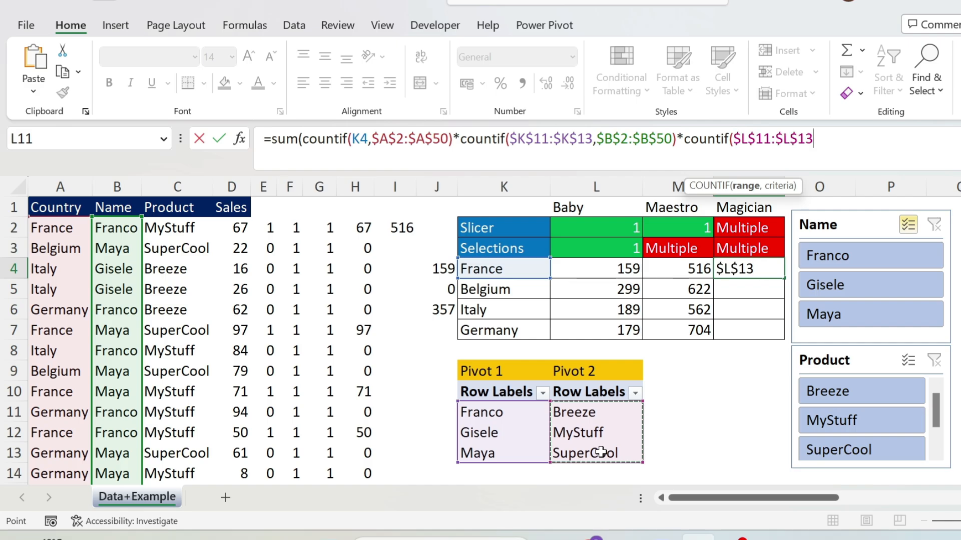
{"action": "type", "text": ","}
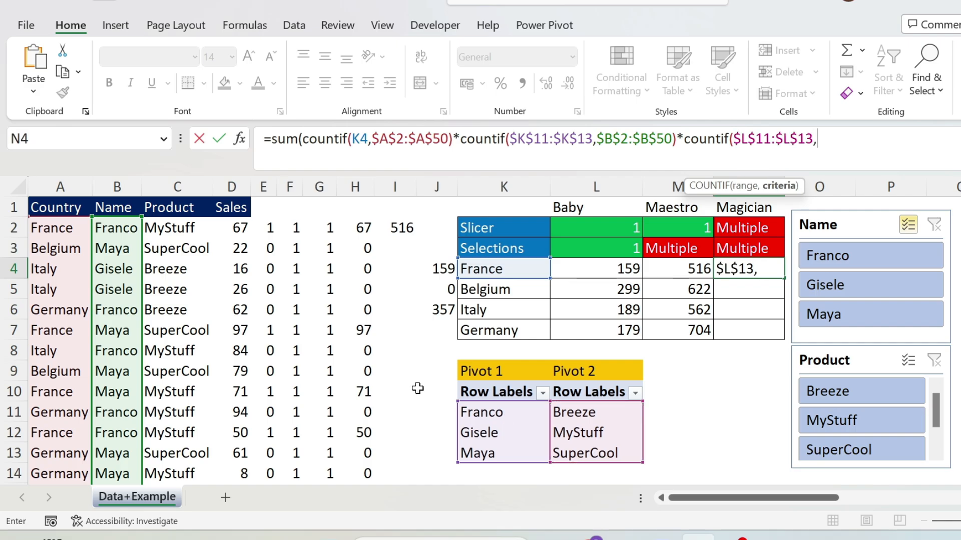
{"action": "left_click", "coordinate": [183, 230]}
{"action": "key", "text": "ctrl+shift+Down"}
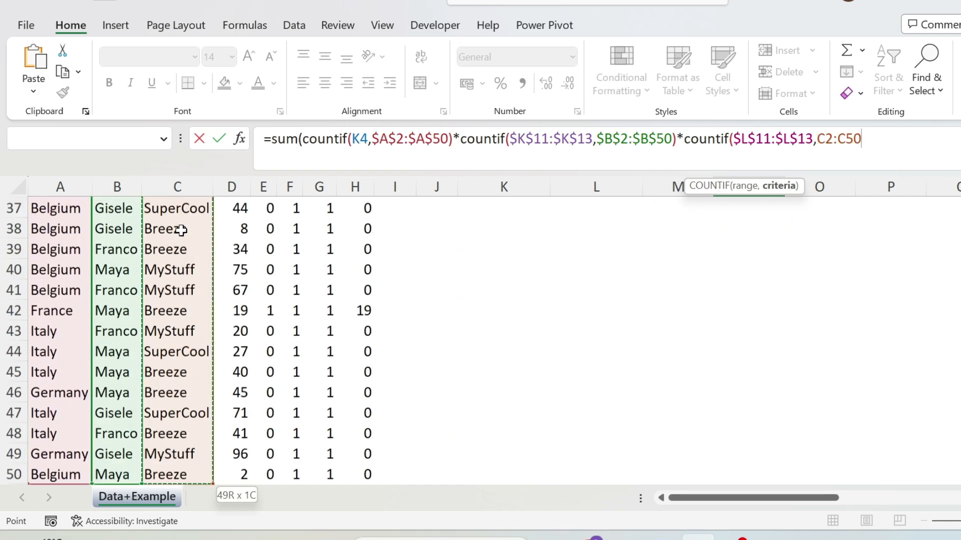
{"action": "key", "text": "F4"}
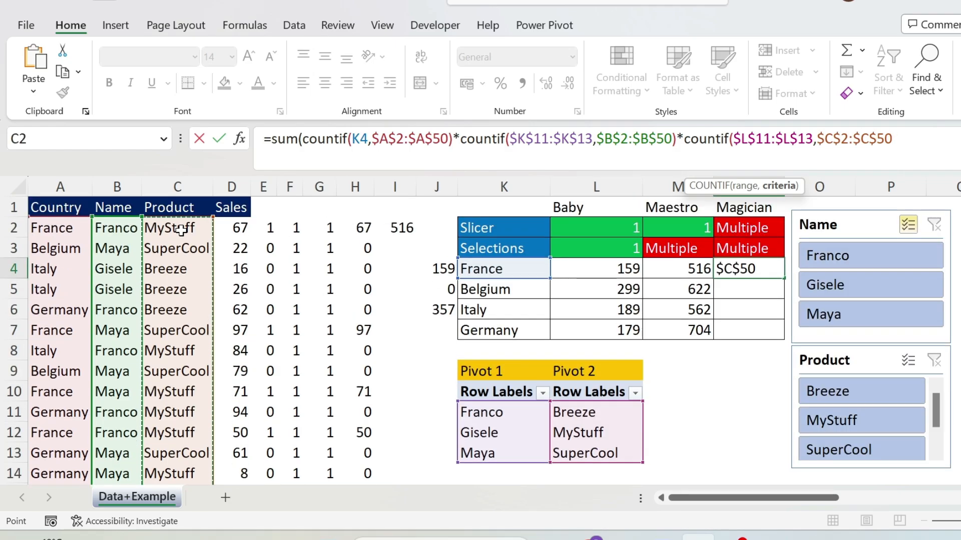
{"action": "type", "text": ")*("}
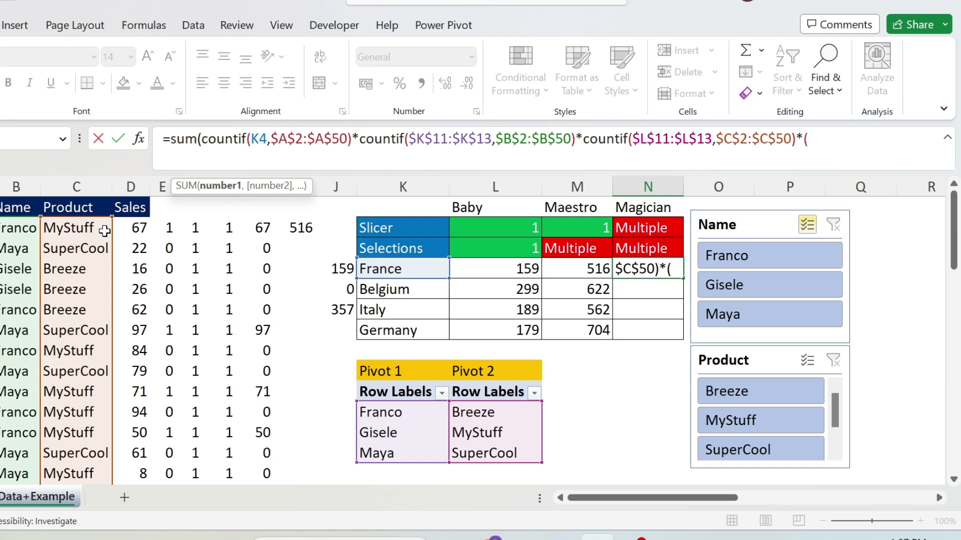
Complete the N4 formula with the Sales range $D$2:$D$50 as last factor and fill it down to the Germany row.
{"action": "left_click", "coordinate": [123, 231]}
{"action": "key", "text": "ctrl+shift+Down"}
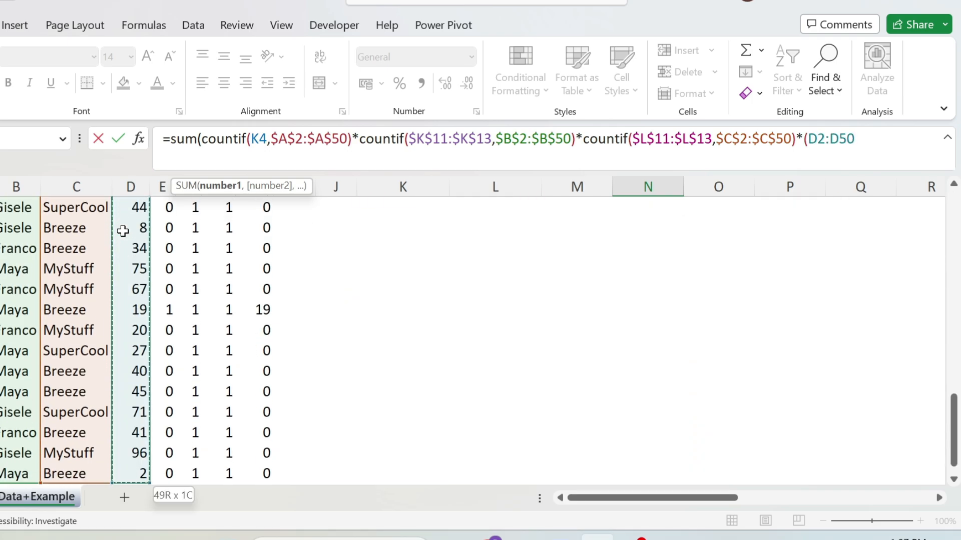
{"action": "key", "text": "F4"}
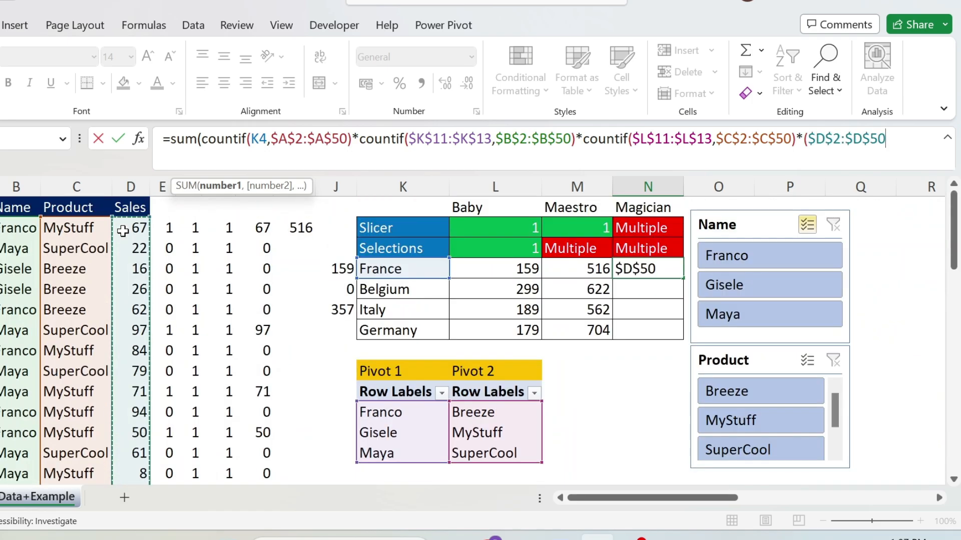
{"action": "type", "text": ")"}
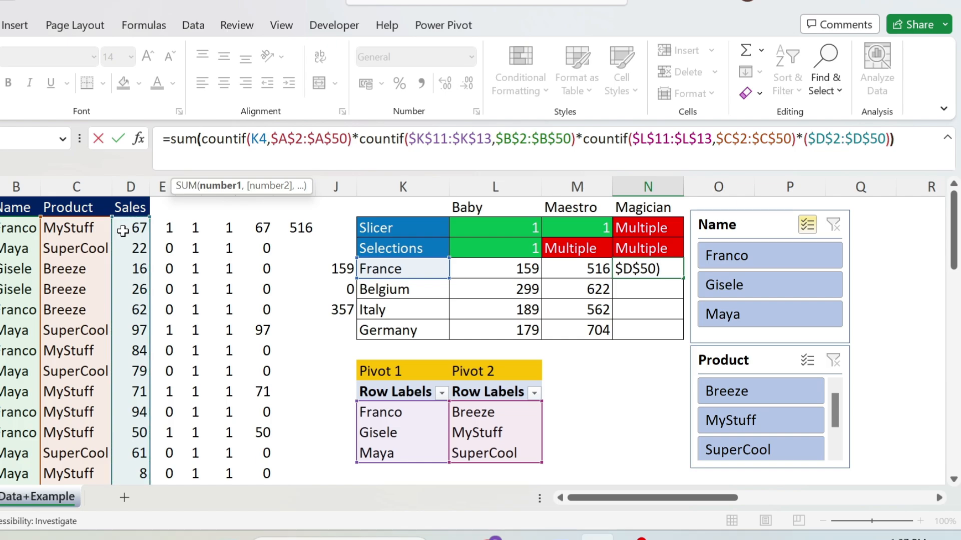
{"action": "type", "text": ")"}
{"action": "key", "text": "ctrl+Return"}
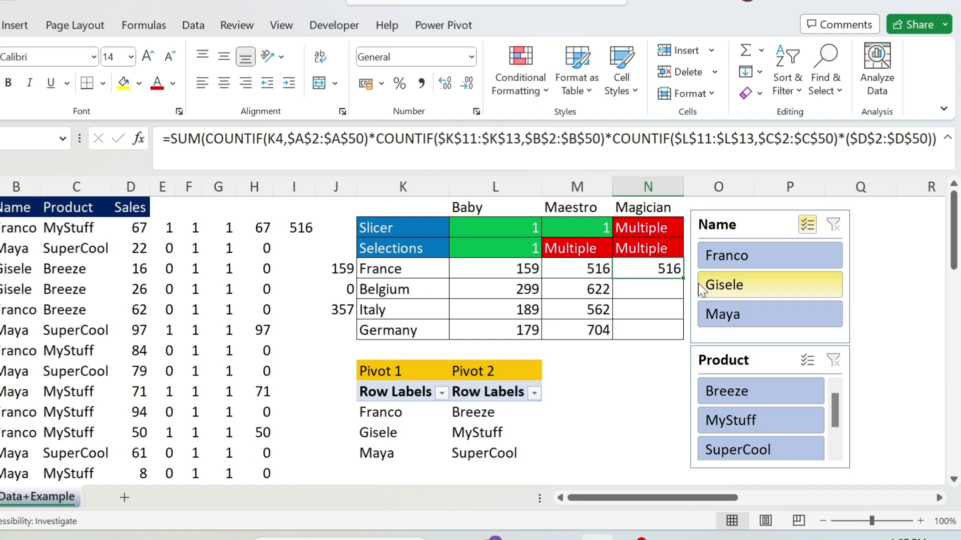
{"action": "left_click_drag", "start_coordinate": [683, 277], "coordinate": [679, 331]}
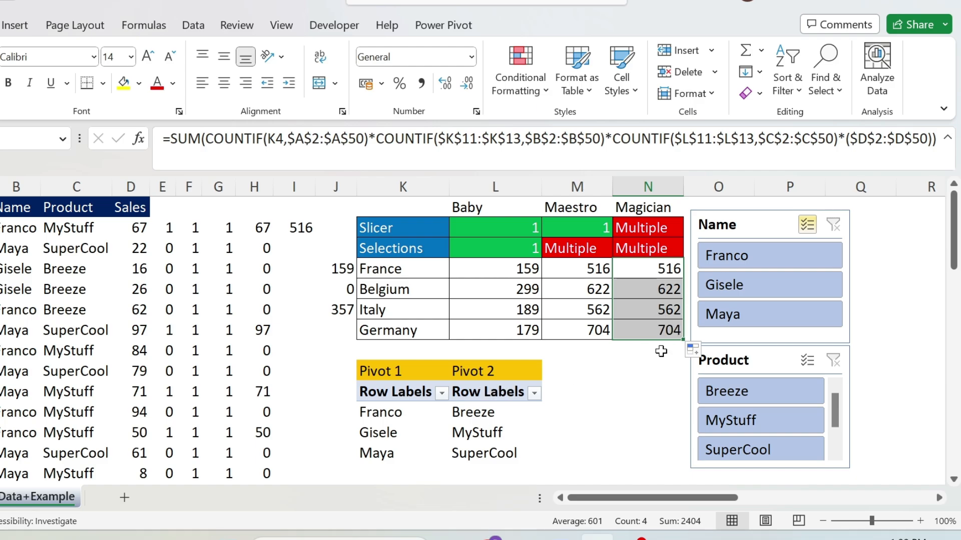
Filter the Name slicer to its first two names using multi-select, and the Product slicer to MyStuff only.
{"action": "left_click", "coordinate": [808, 220]}
{"action": "left_click", "coordinate": [766, 258]}
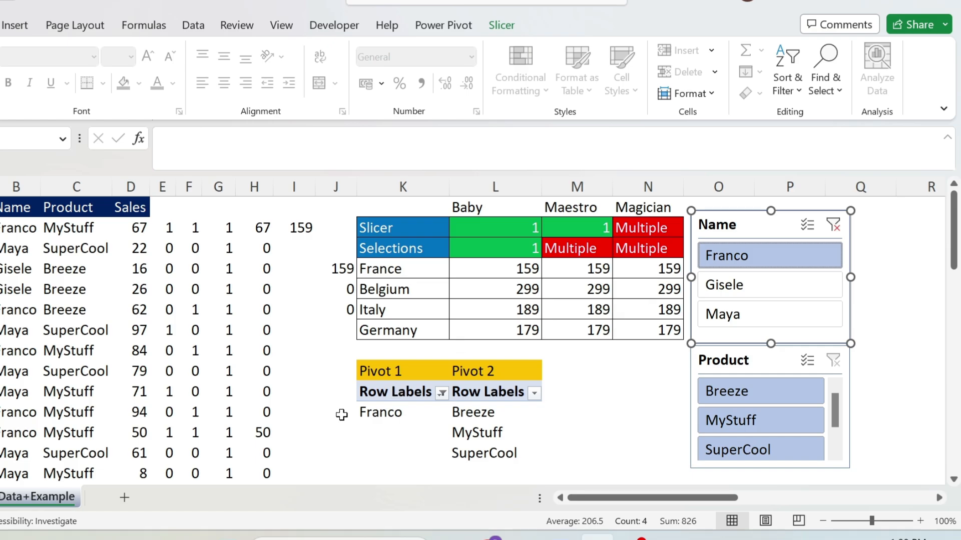
{"action": "left_click", "coordinate": [806, 227]}
{"action": "left_click", "coordinate": [761, 286]}
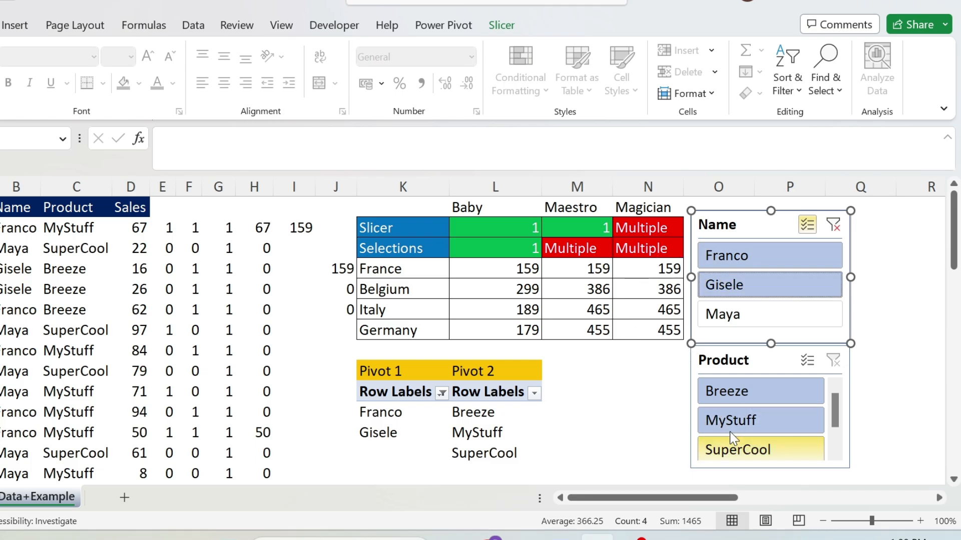
{"action": "left_click", "coordinate": [747, 422]}
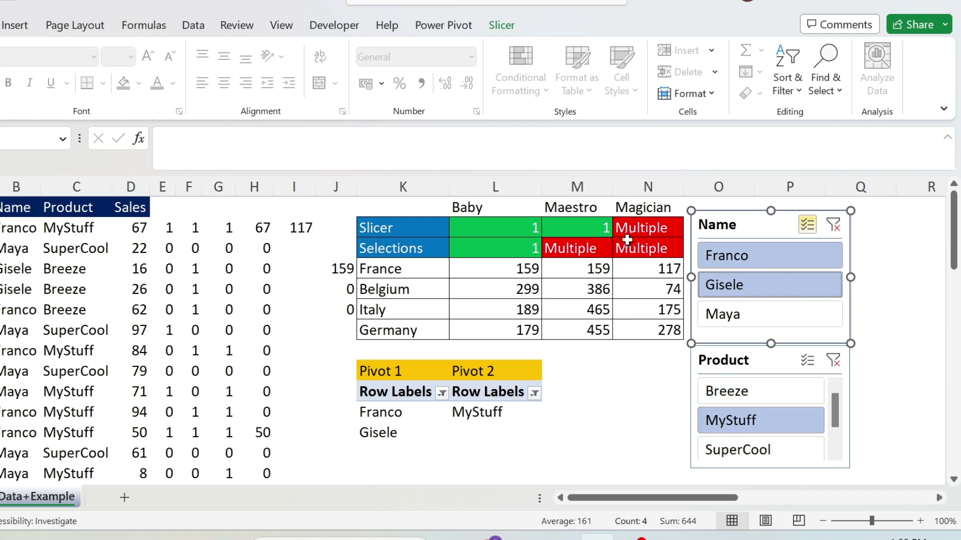